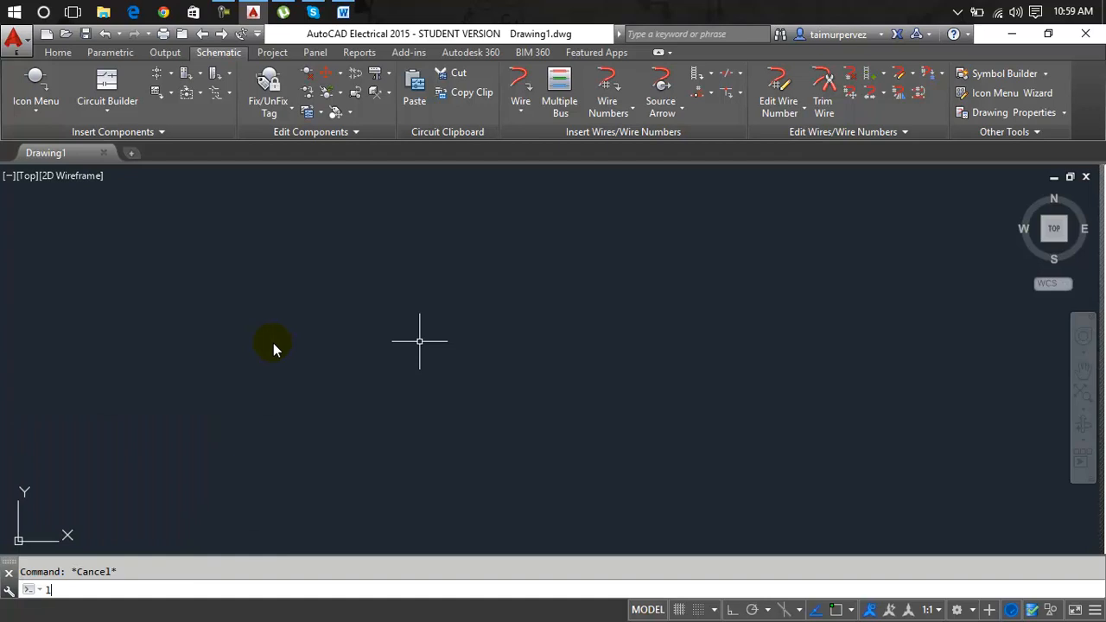
Draw a single horizontal line across the middle of the drawing area with Ortho on.
left_click(268, 307)
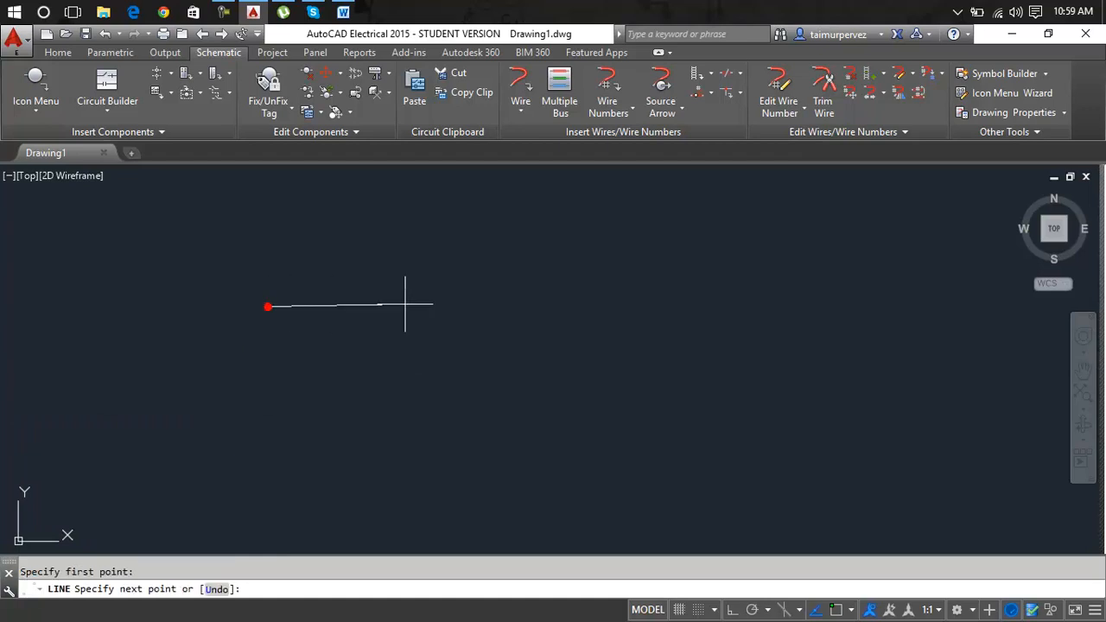
key("F8")
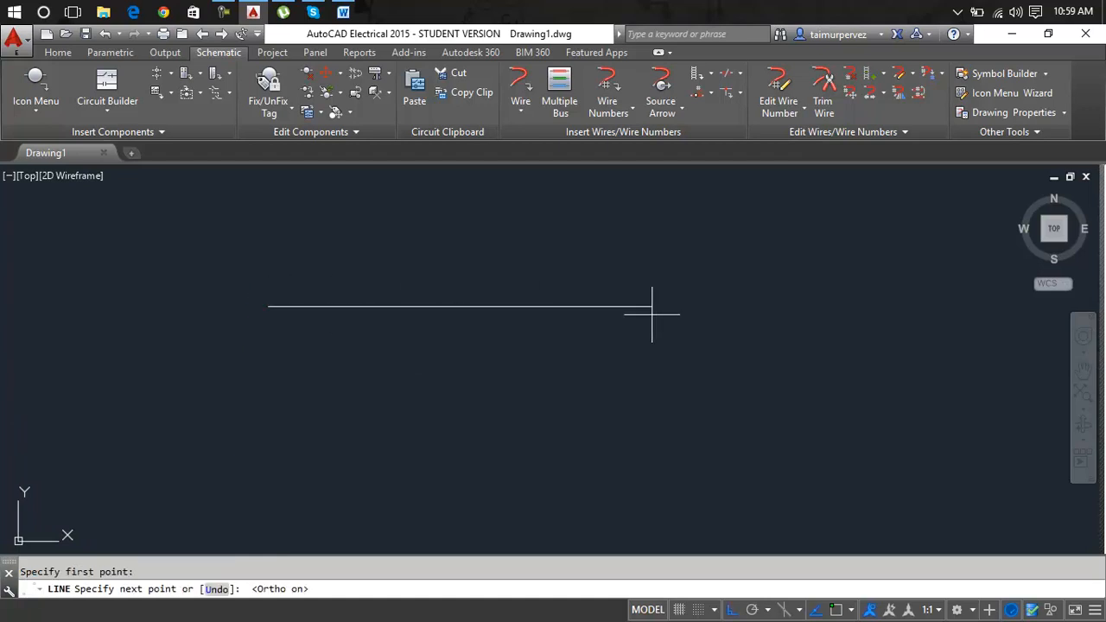
left_click(614, 305)
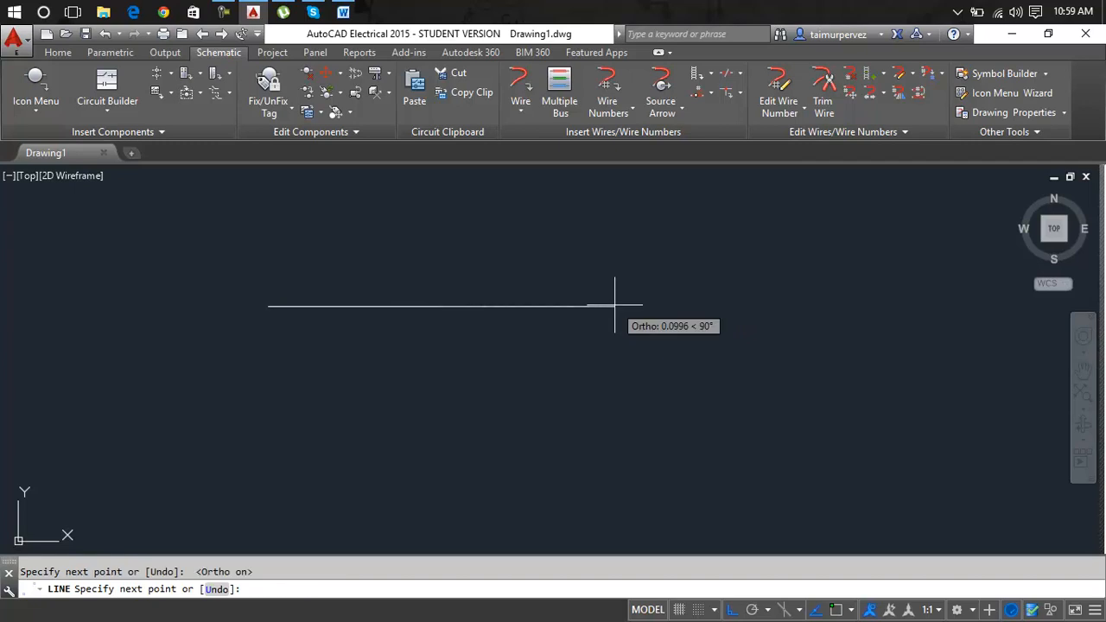
key("Return")
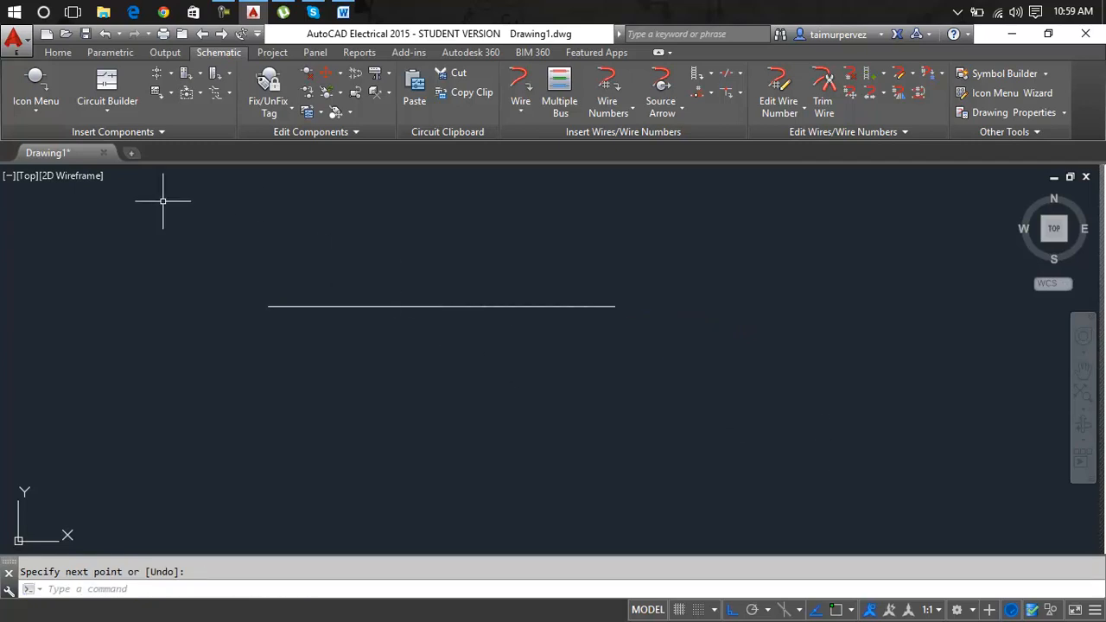
Insert a Push Button NC schematic symbol on the line near its left end, keeping the default component data.
left_click(36, 84)
left_click(491, 410)
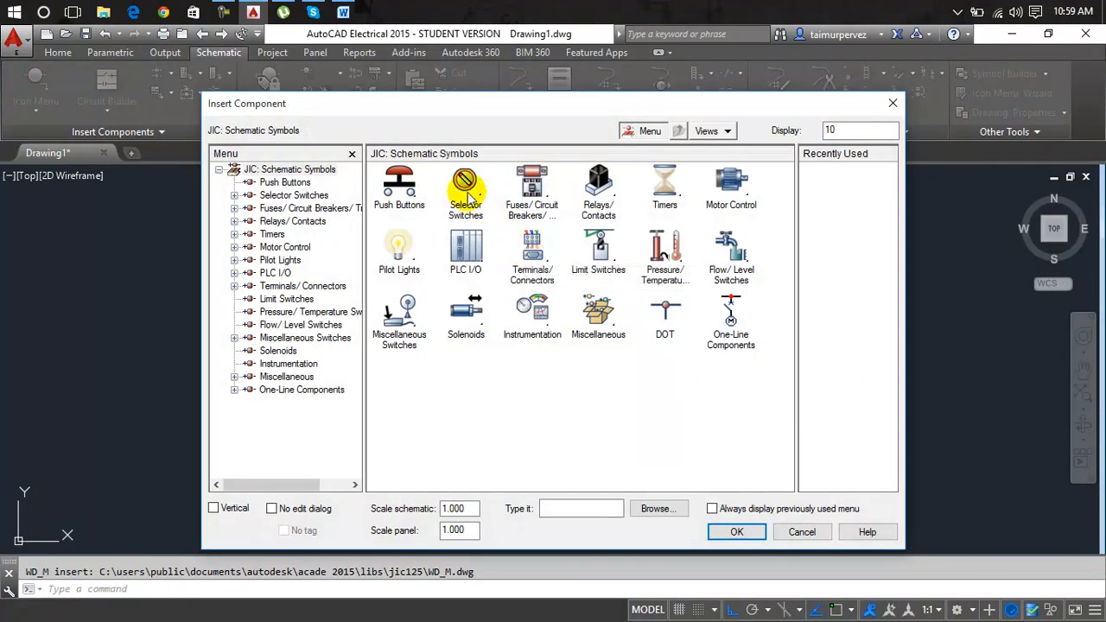
left_click(397, 183)
left_click(470, 192)
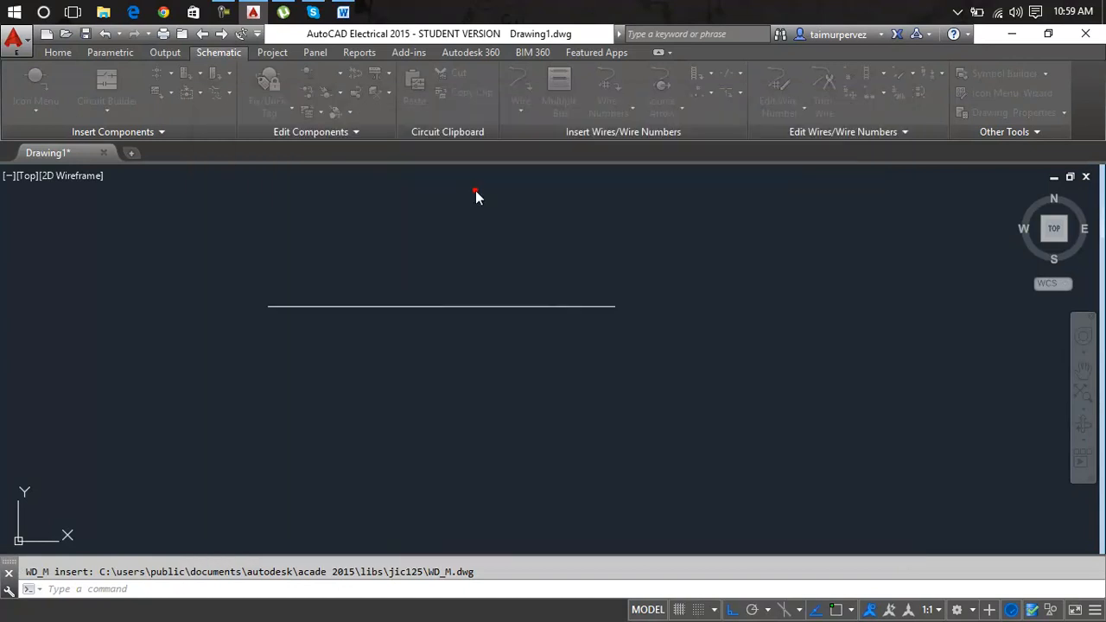
left_click(307, 308)
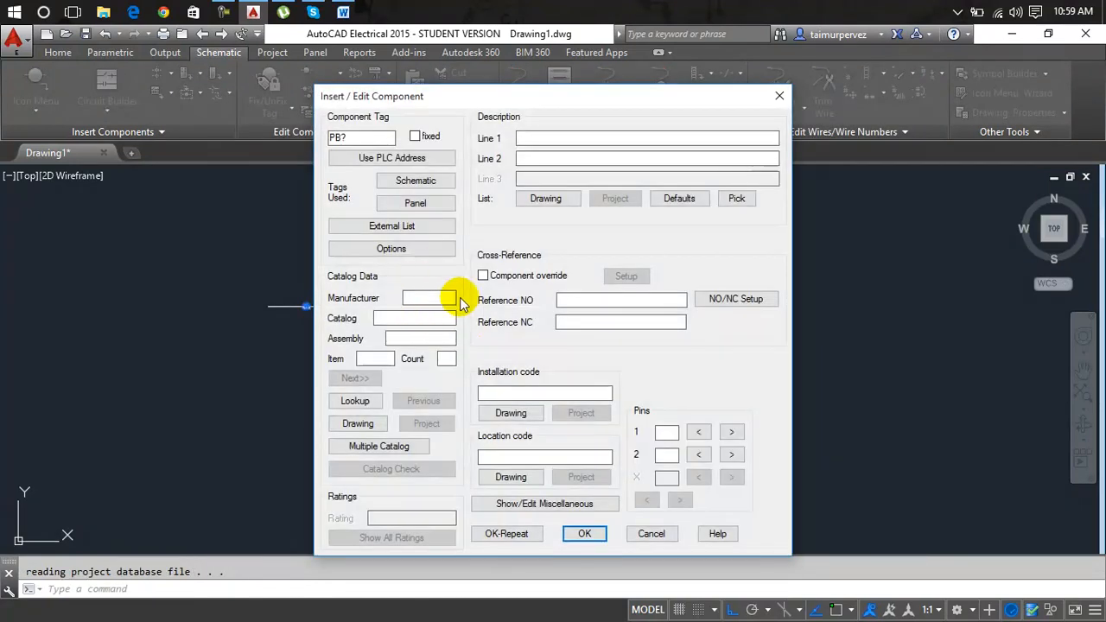
left_click(577, 536)
Shorten the line segment after the push button by stretching its right endpoint back toward the middle.
scroll(259, 298, "up", 5)
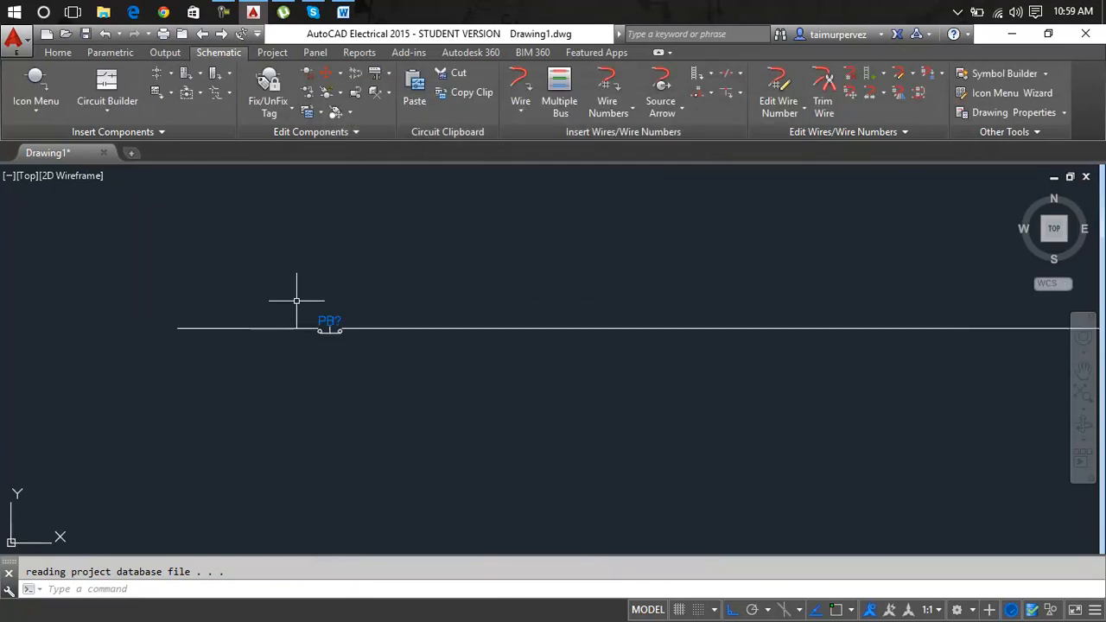
left_click(476, 353)
scroll(480, 352, "down", 6)
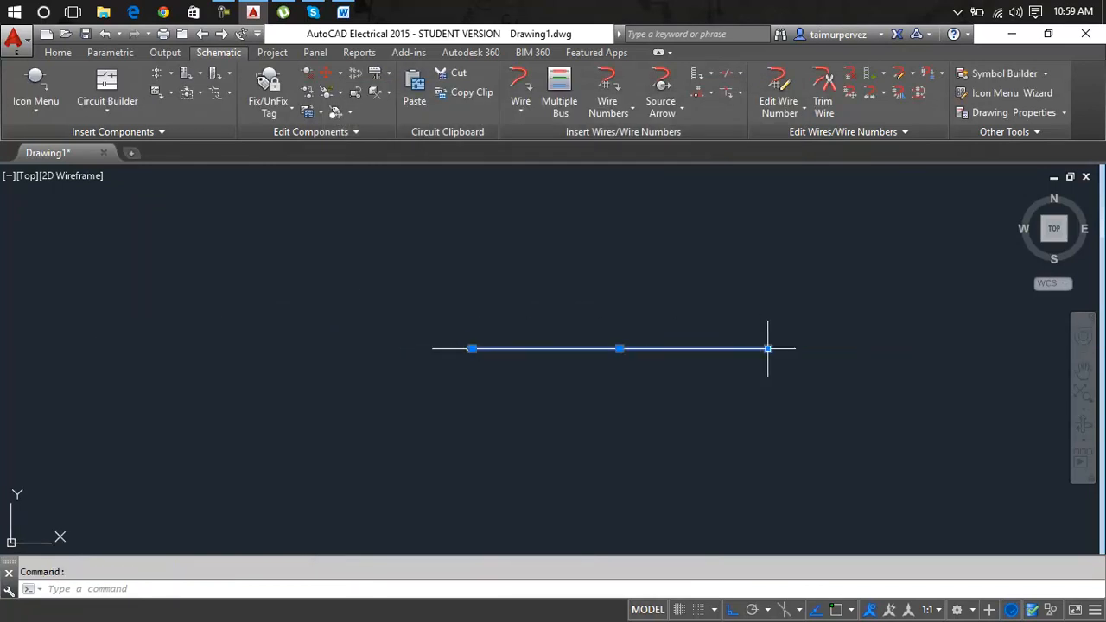
left_click(767, 348)
left_click(591, 349)
scroll(480, 355, "up", 8)
scroll(472, 352, "down", 5)
middle_click_drag(472, 351, 397, 359)
scroll(365, 340, "up", 5)
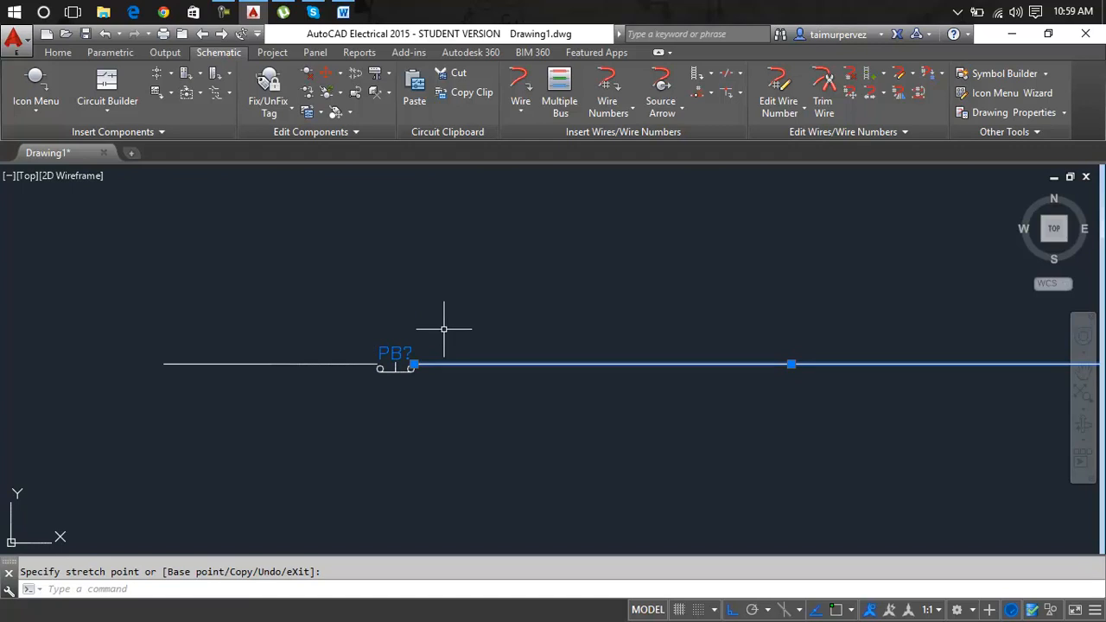
key("Escape")
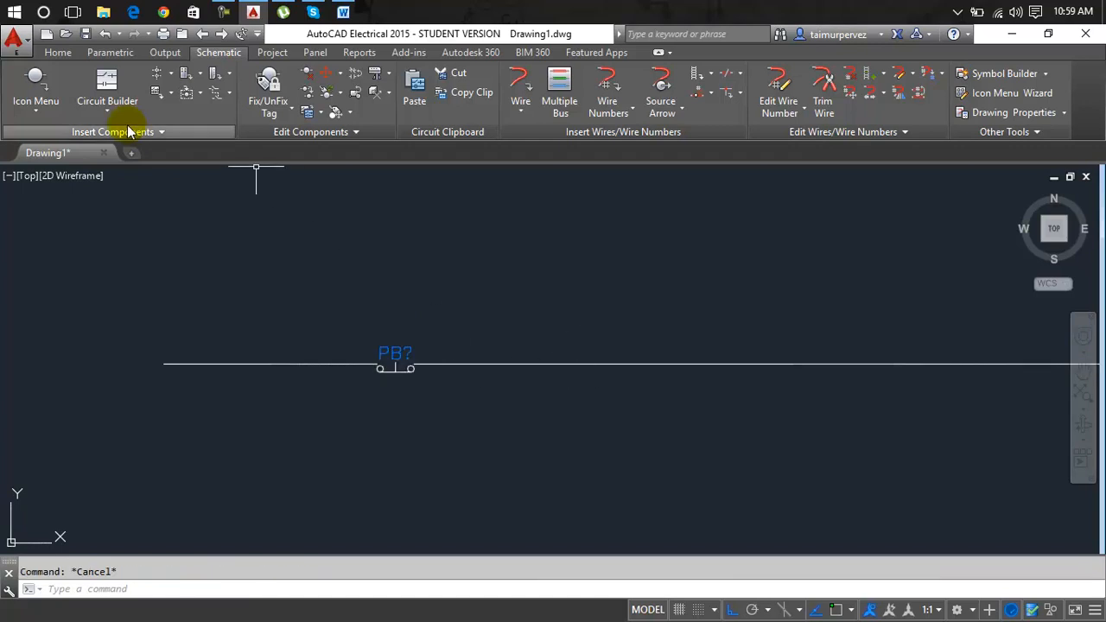
Insert a red pilot light symbol on the line to the right of the push button.
left_click(36, 82)
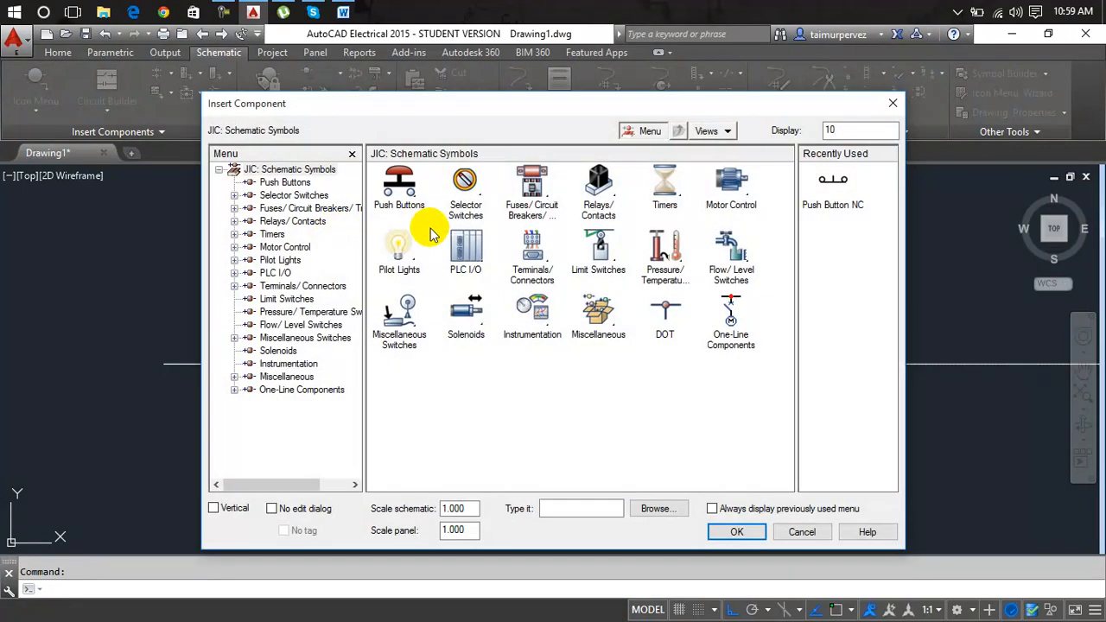
left_click(406, 255)
left_click(400, 188)
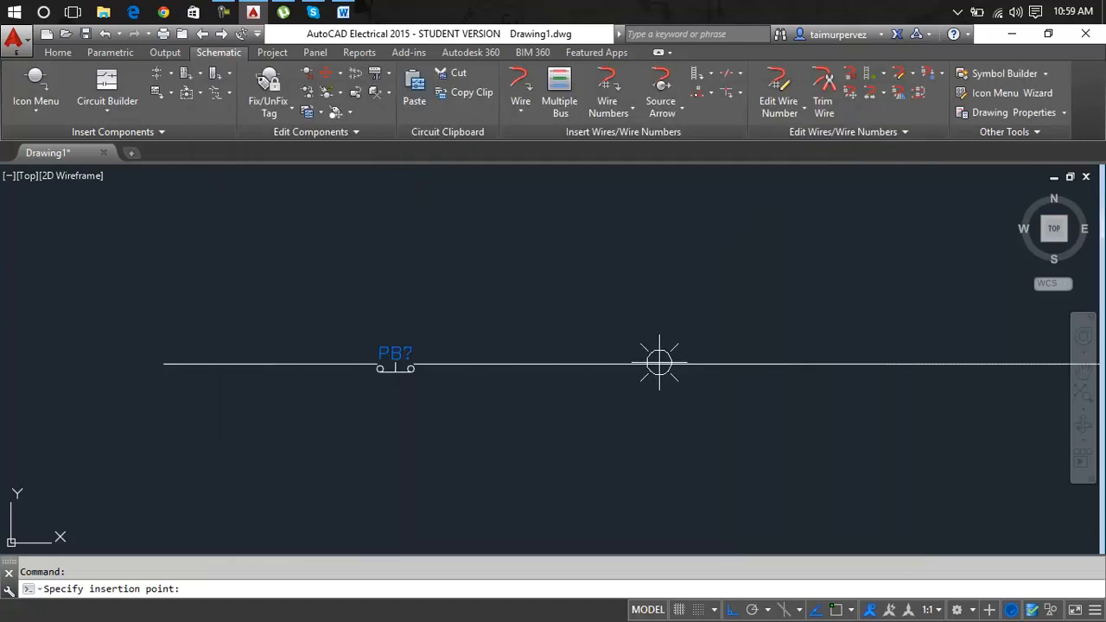
left_click(658, 364)
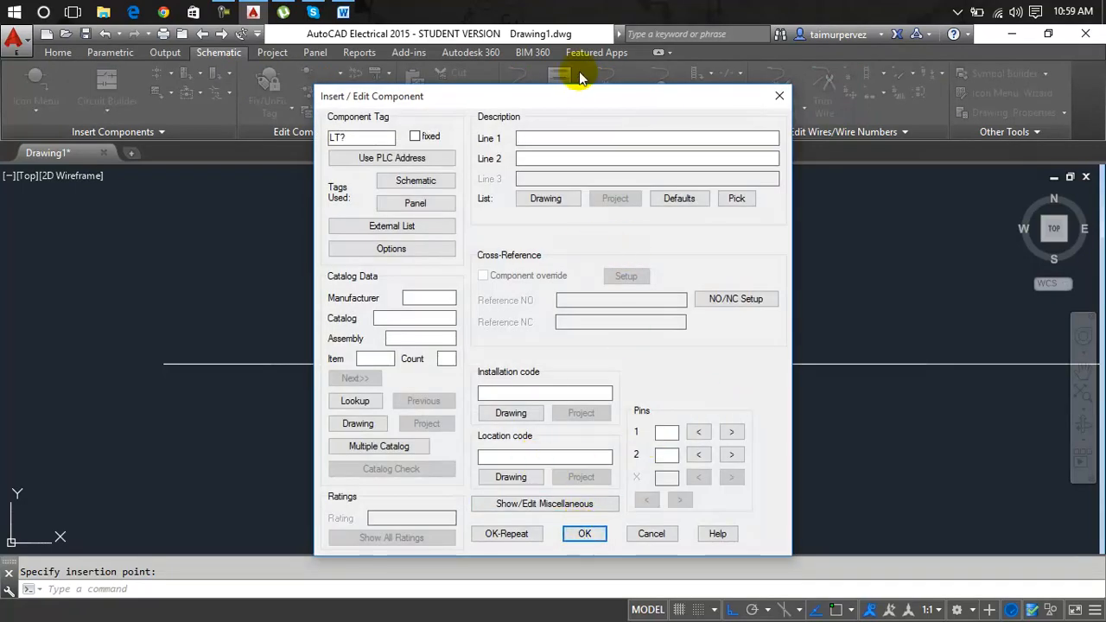
Set the pilot light's component tag to LT and its first description line to "red light".
left_click(563, 140)
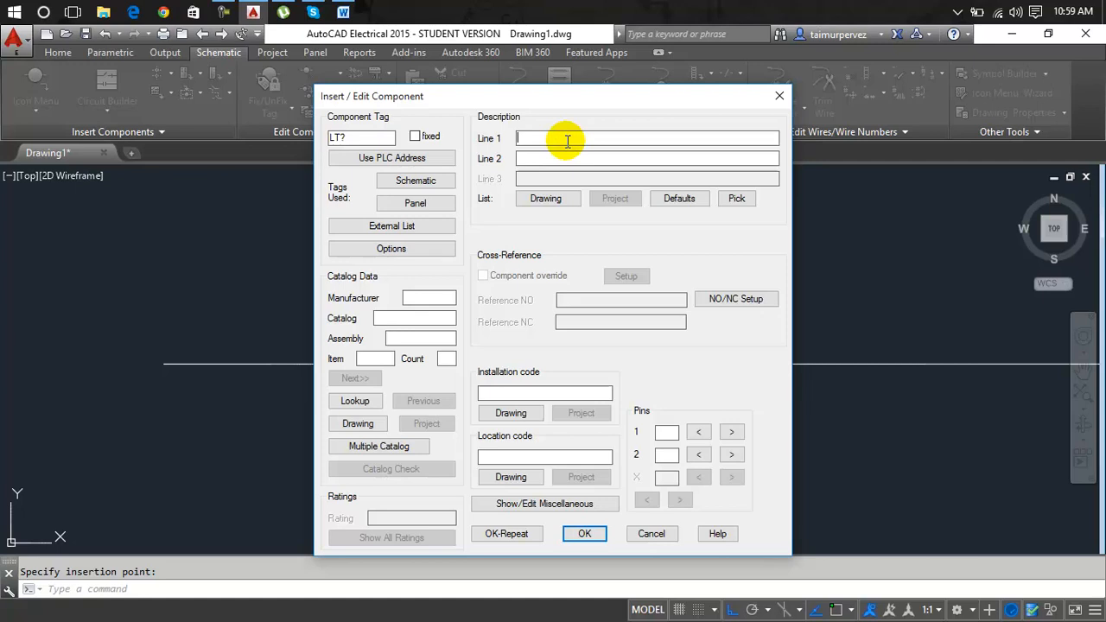
left_click(381, 136)
key("BackSpace")
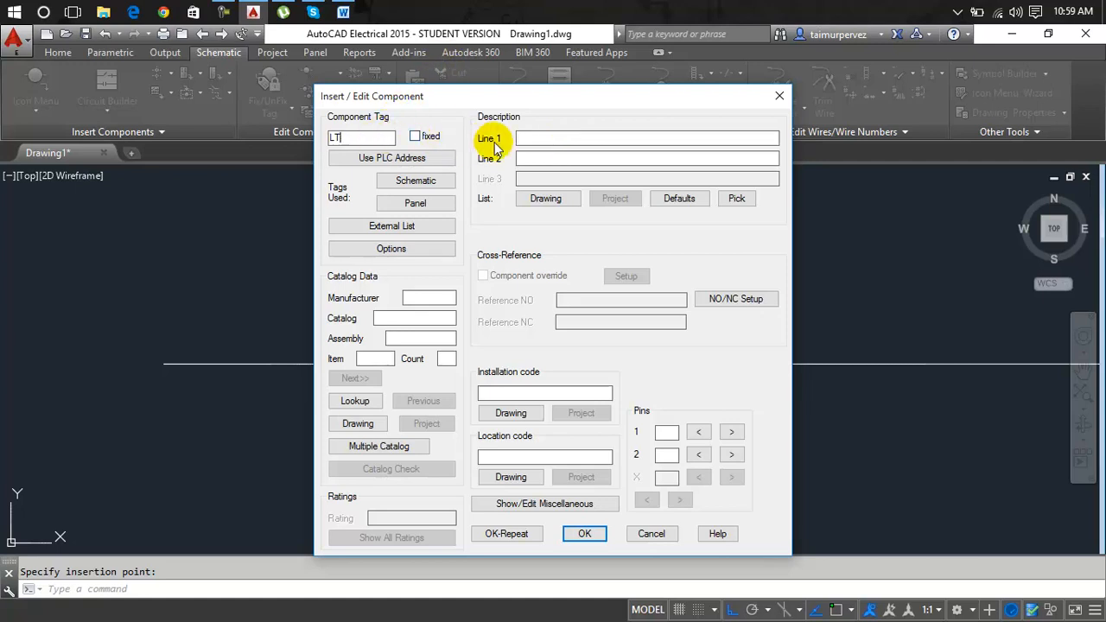
left_click(539, 141)
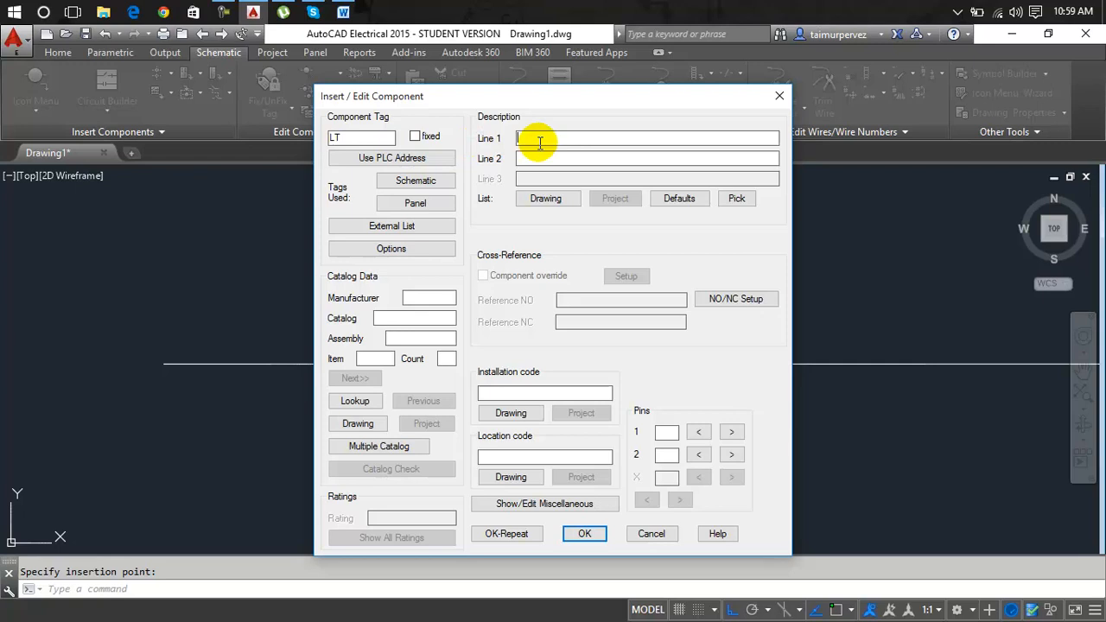
type("red light")
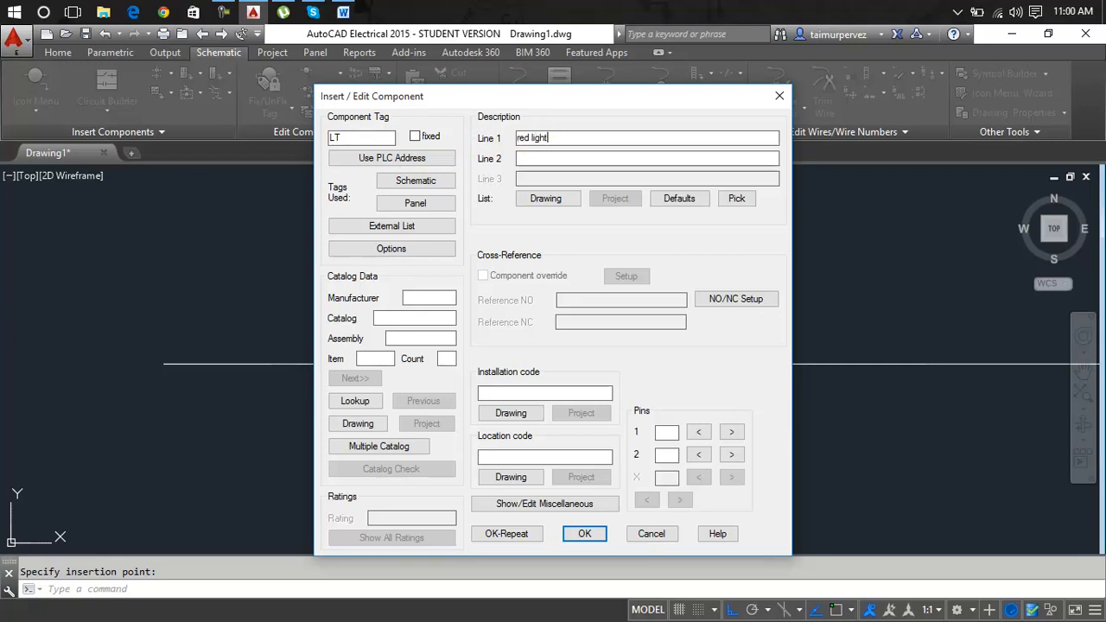
key("Tab")
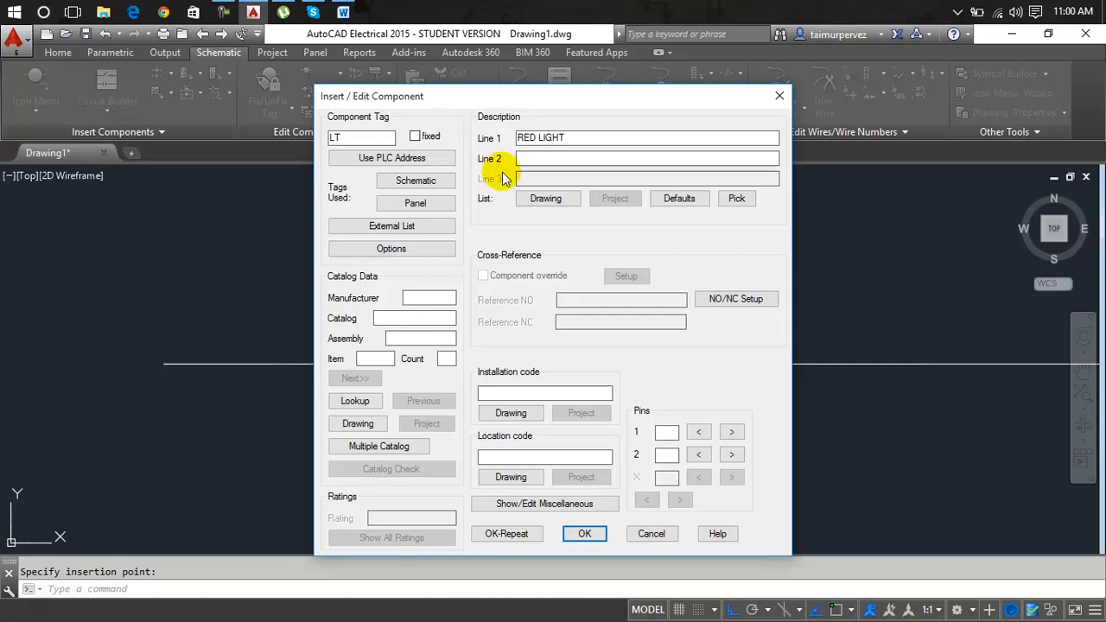
left_click(594, 532)
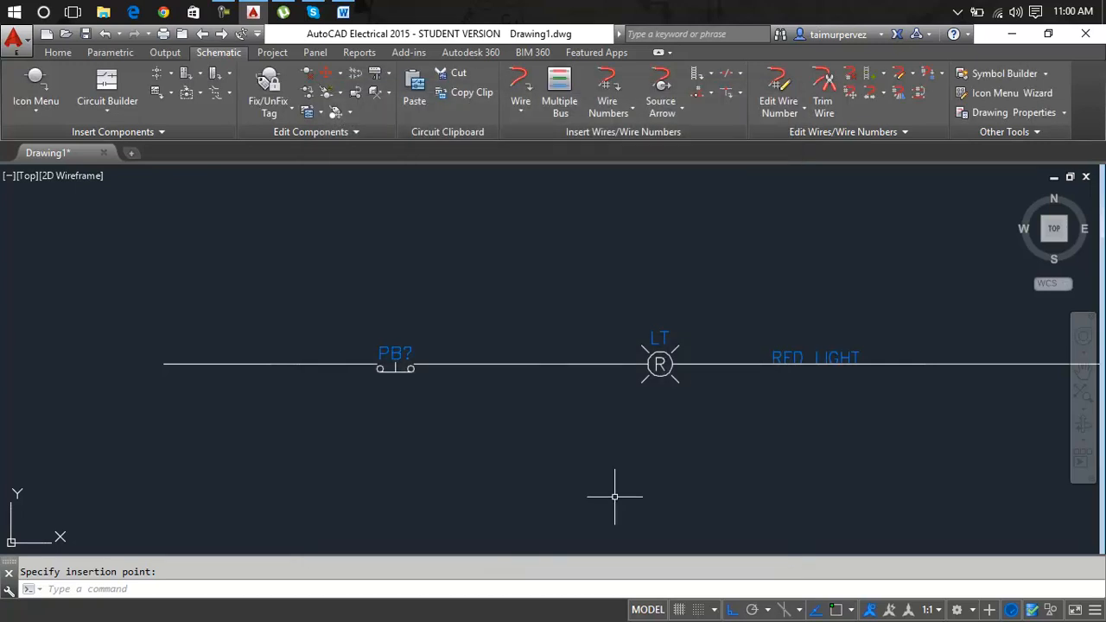
Edit the push button component and set its component tag to "Push button".
scroll(790, 357, "up", 2)
scroll(791, 357, "down", 4)
middle_click_drag(791, 357, 561, 374)
scroll(561, 392, "down", 2)
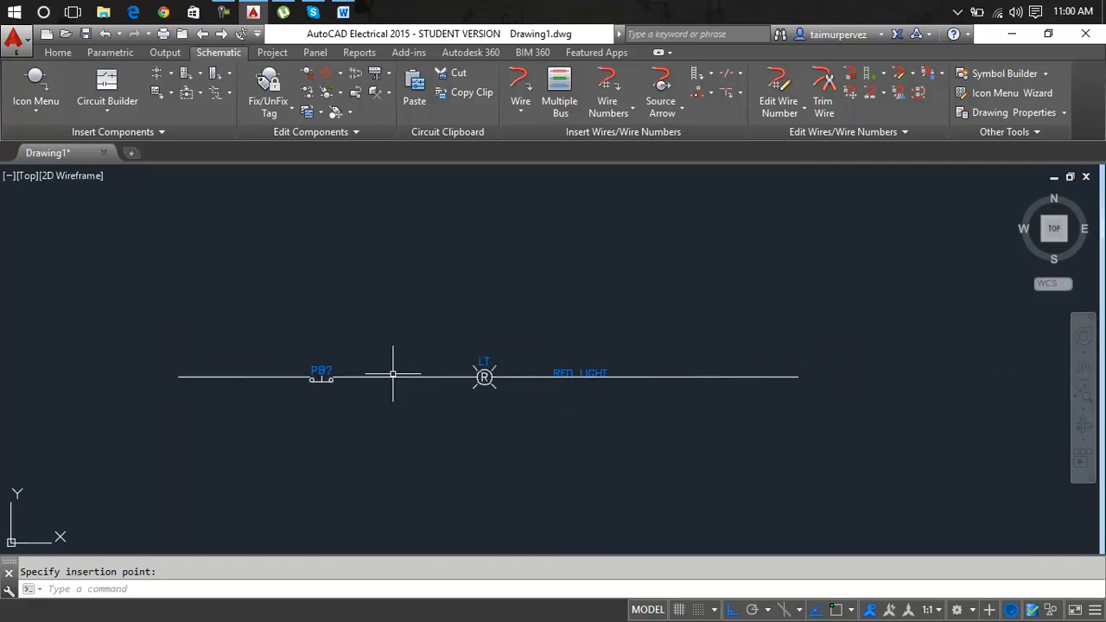
scroll(297, 367, "up", 4)
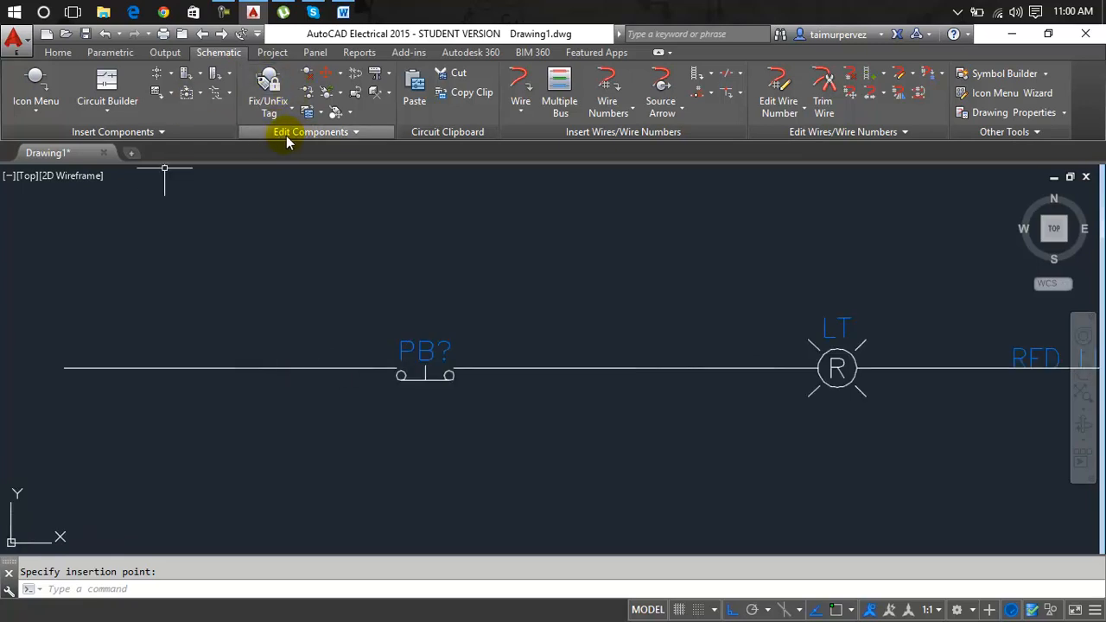
left_click(278, 111)
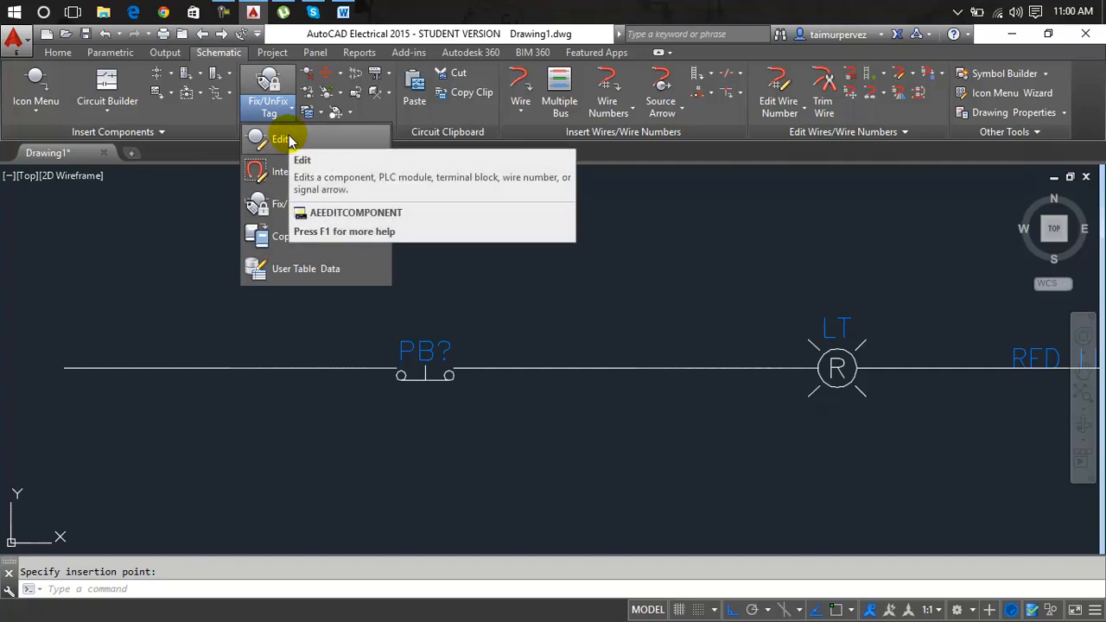
left_click(282, 140)
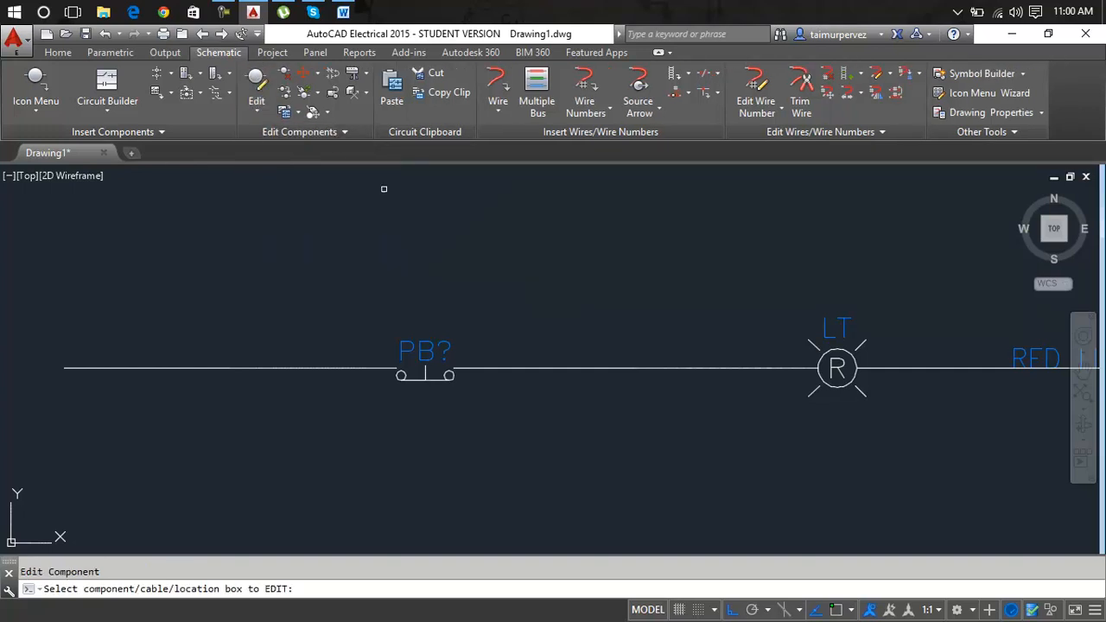
left_click(431, 350)
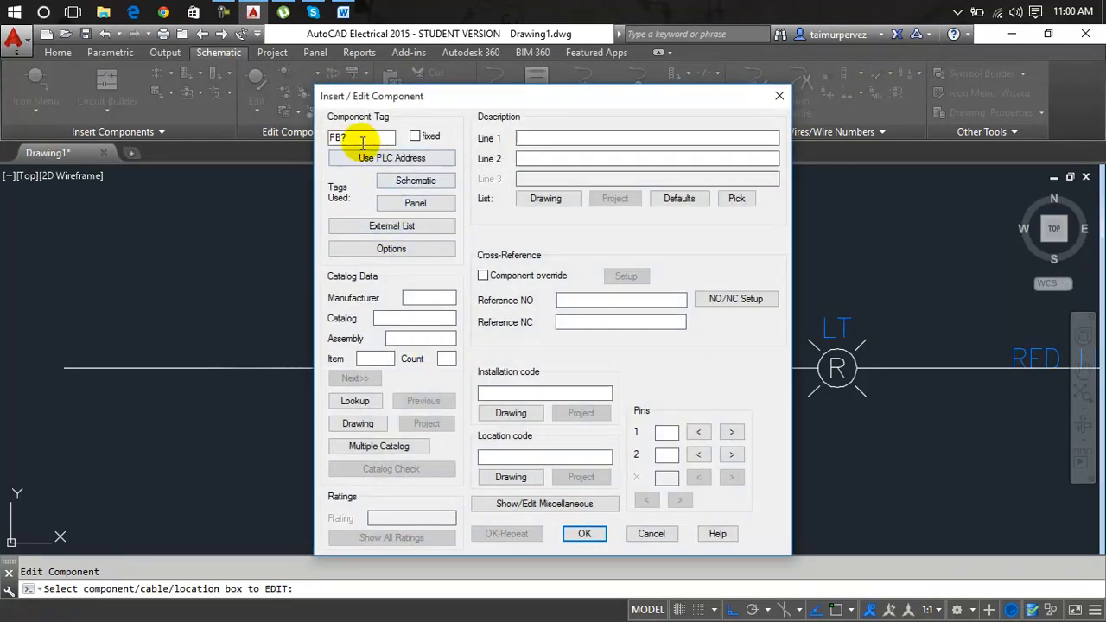
left_click(362, 141)
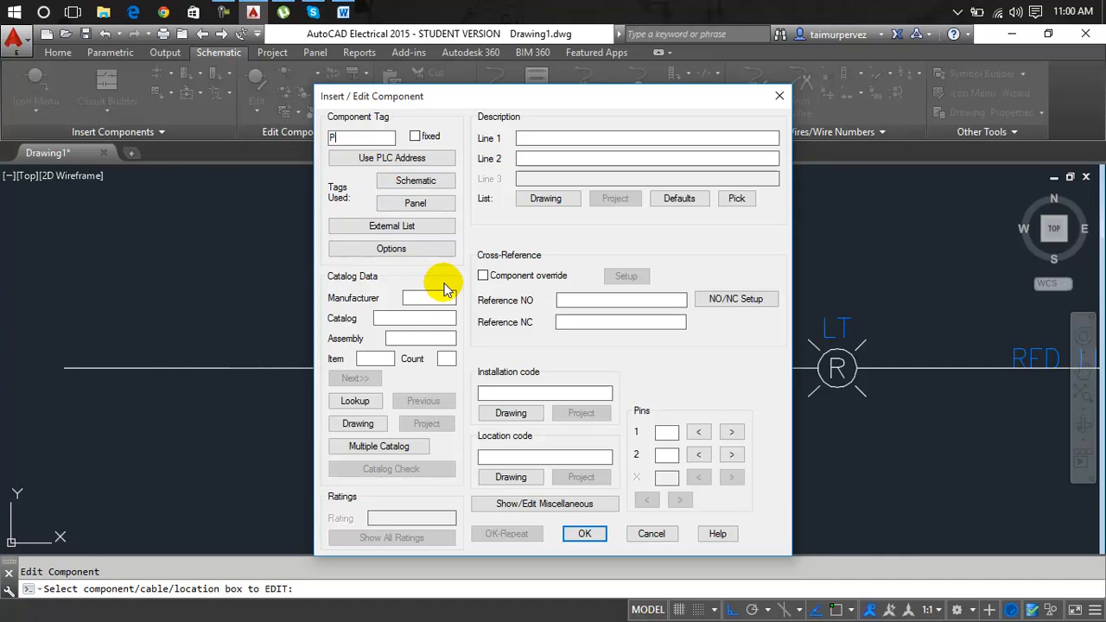
type("ush button")
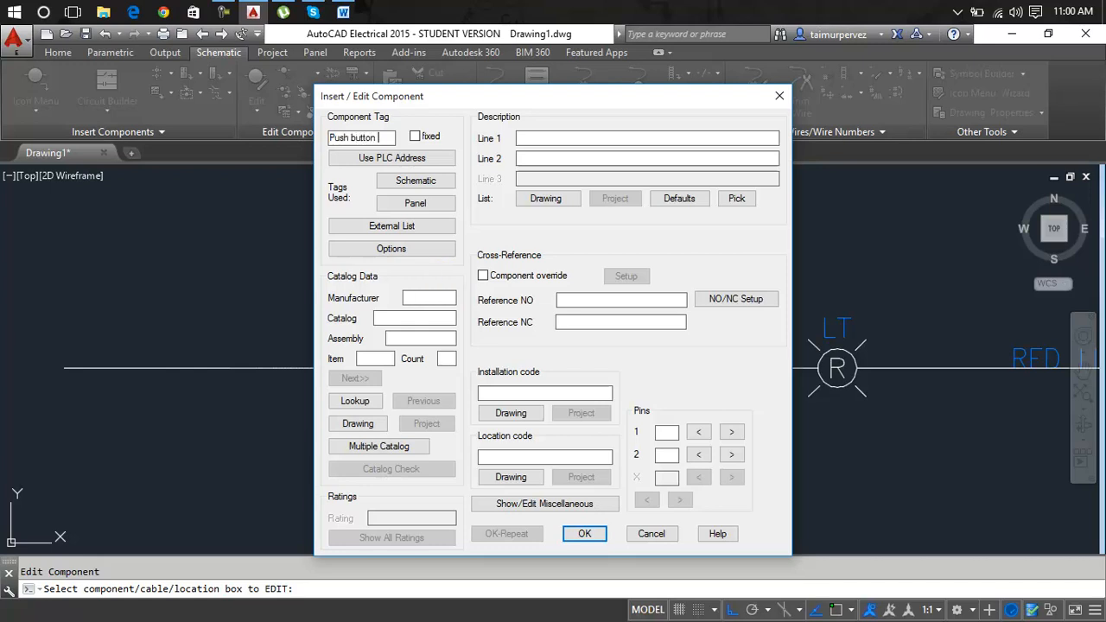
Set the push button's first description line to "ON/OFF button" and apply the component edit.
left_click(595, 136)
type("bu")
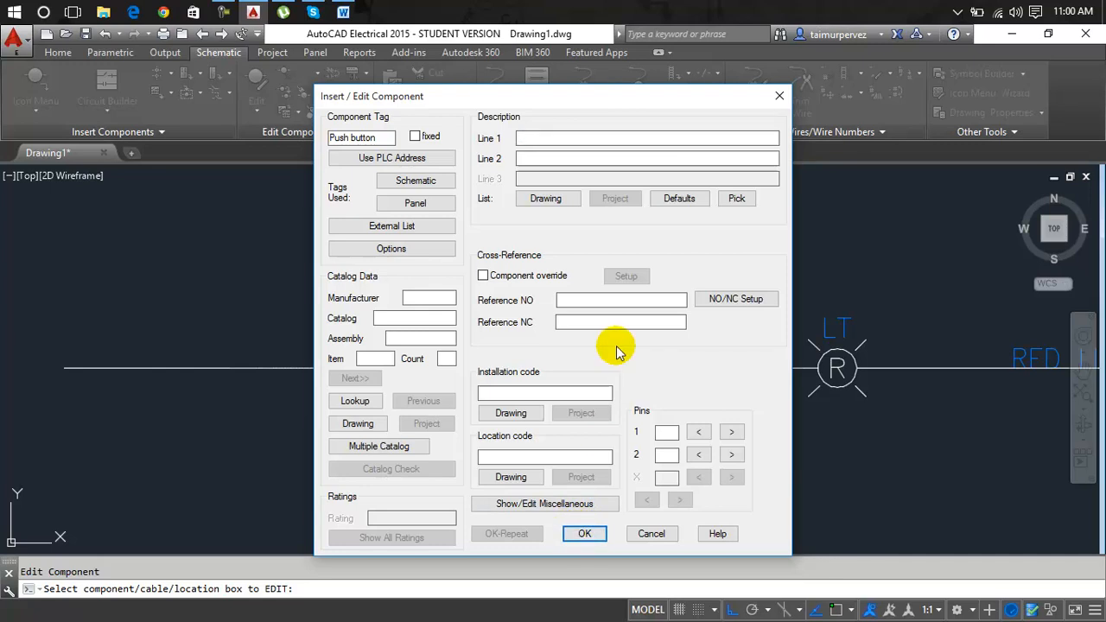
type("ON/OFF button")
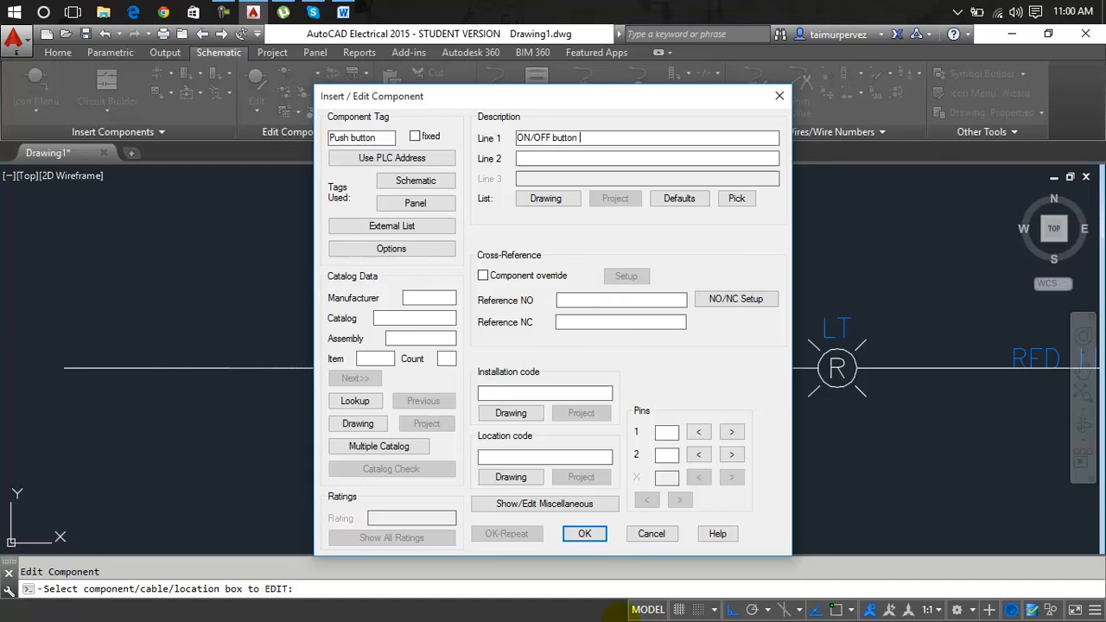
left_click(584, 531)
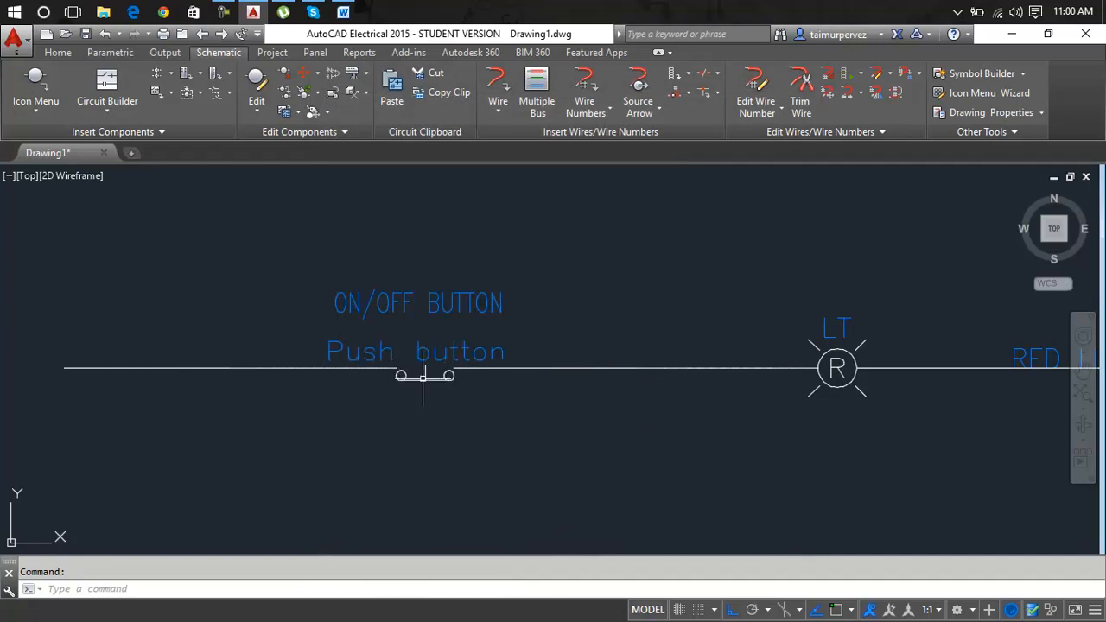
Move the pilot light's "RED LIGHT" description attribute off the line to sit beside the LT tag above the symbol.
middle_click_drag(841, 467, 592, 476)
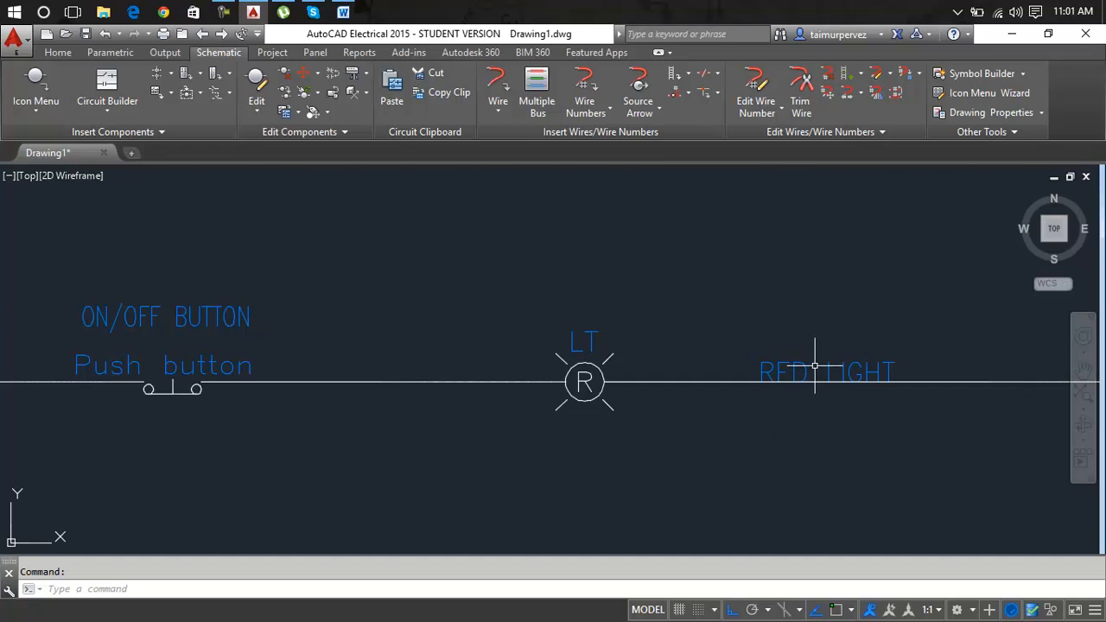
mouse_move(799, 365)
left_click(588, 343)
right_click(591, 349)
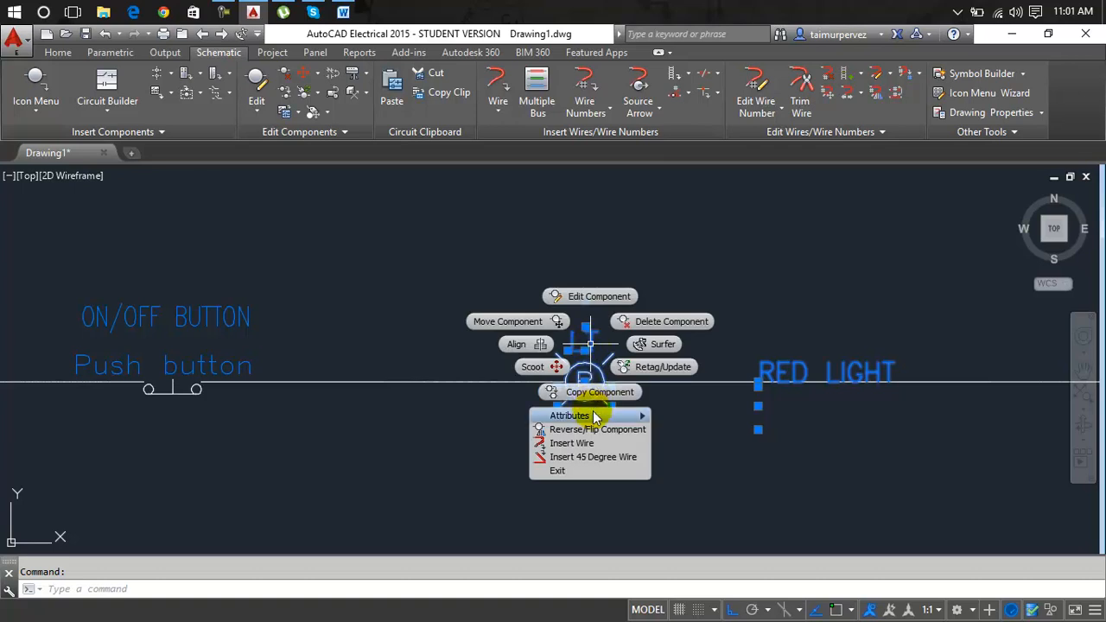
mouse_move(596, 416)
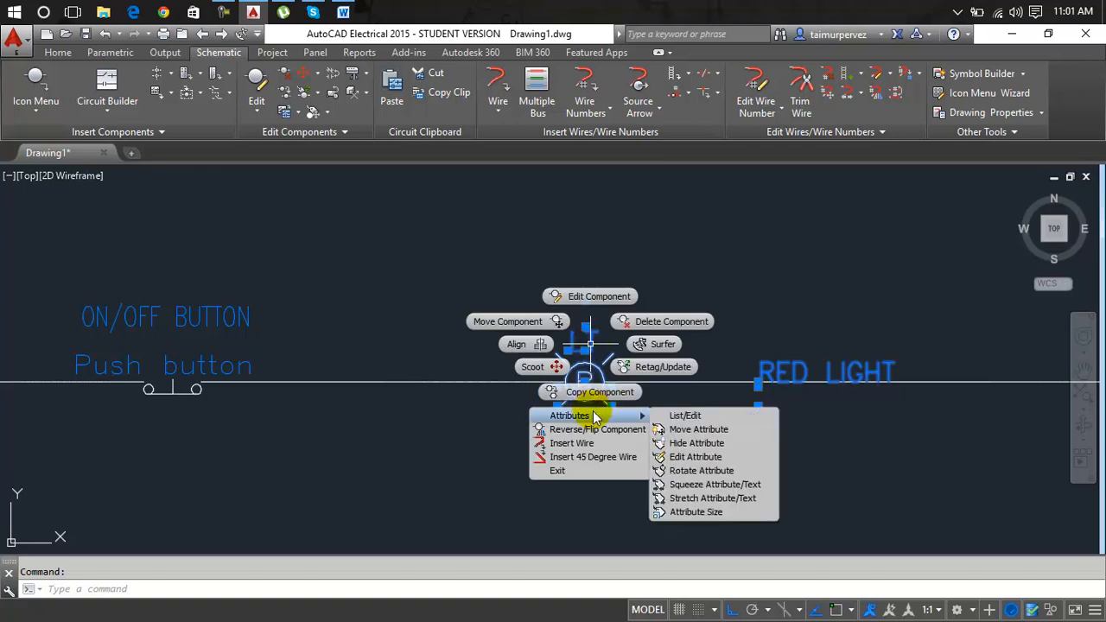
left_click(710, 429)
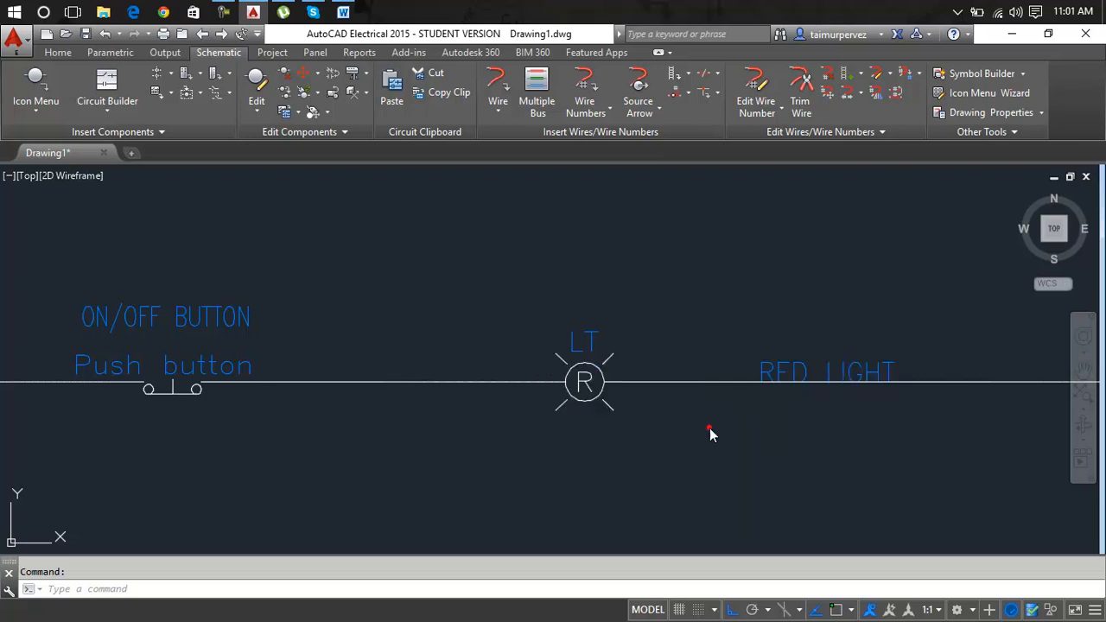
left_click(779, 371)
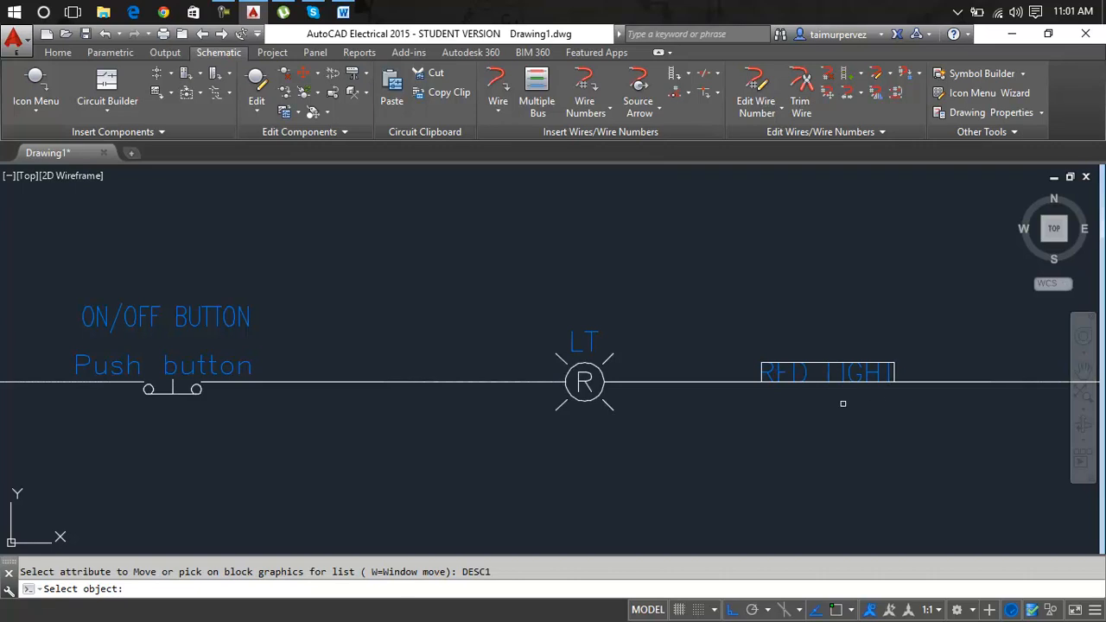
key("Return")
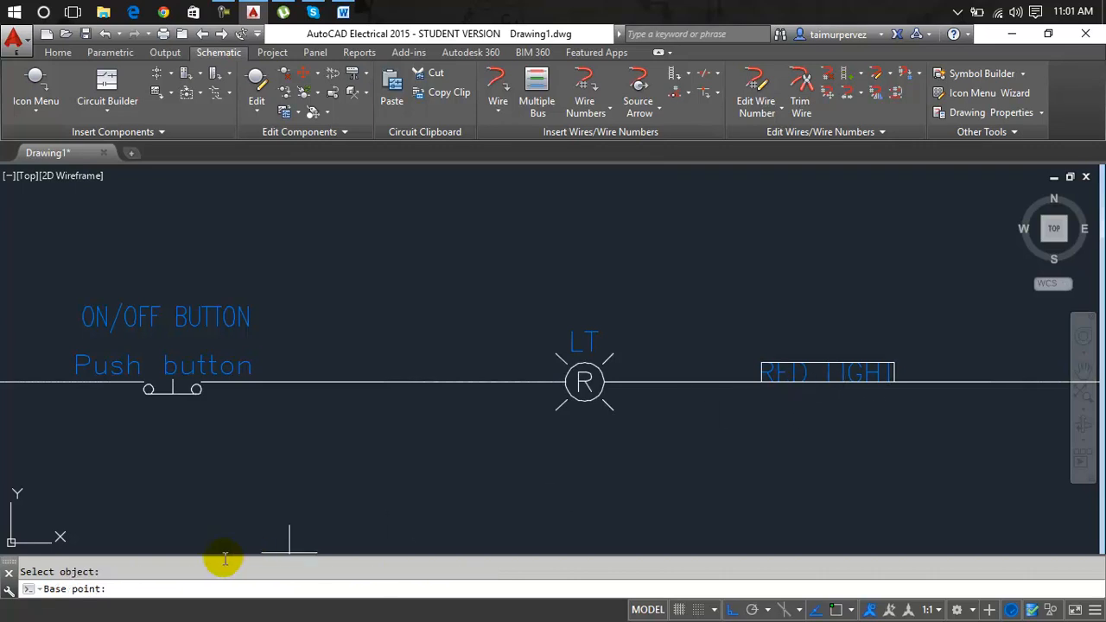
left_click(760, 361)
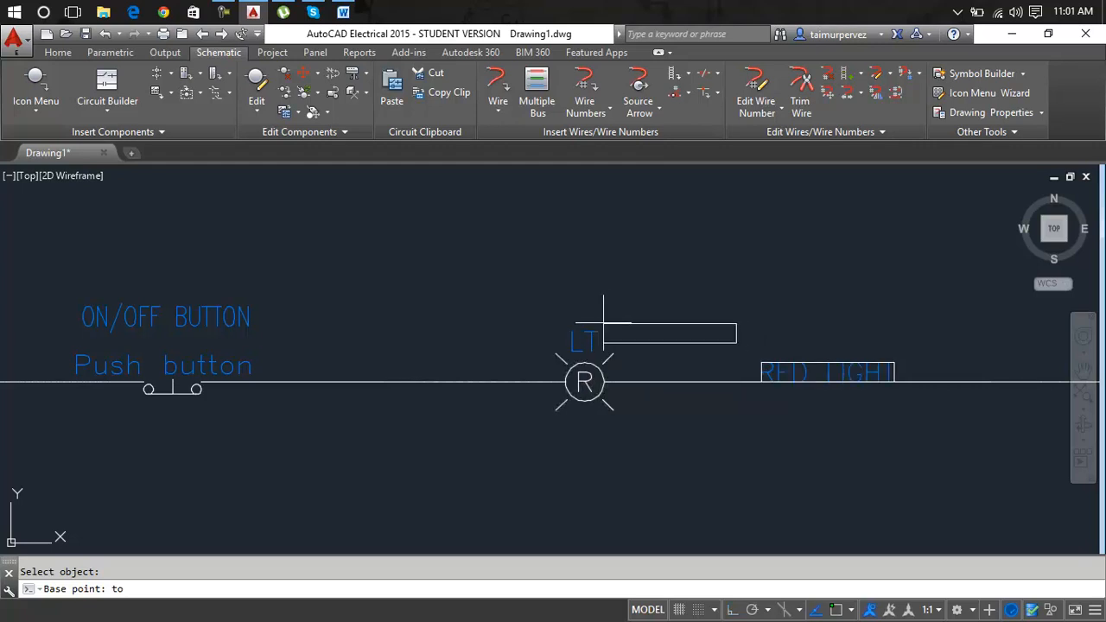
left_click(603, 322)
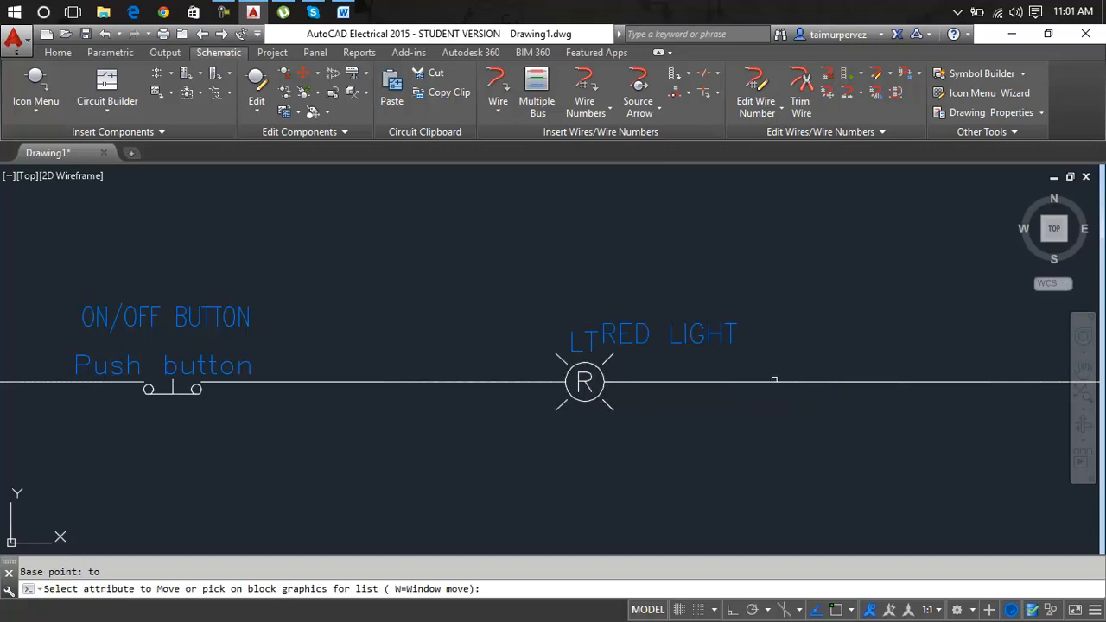
type("b")
key("Return")
key("Escape")
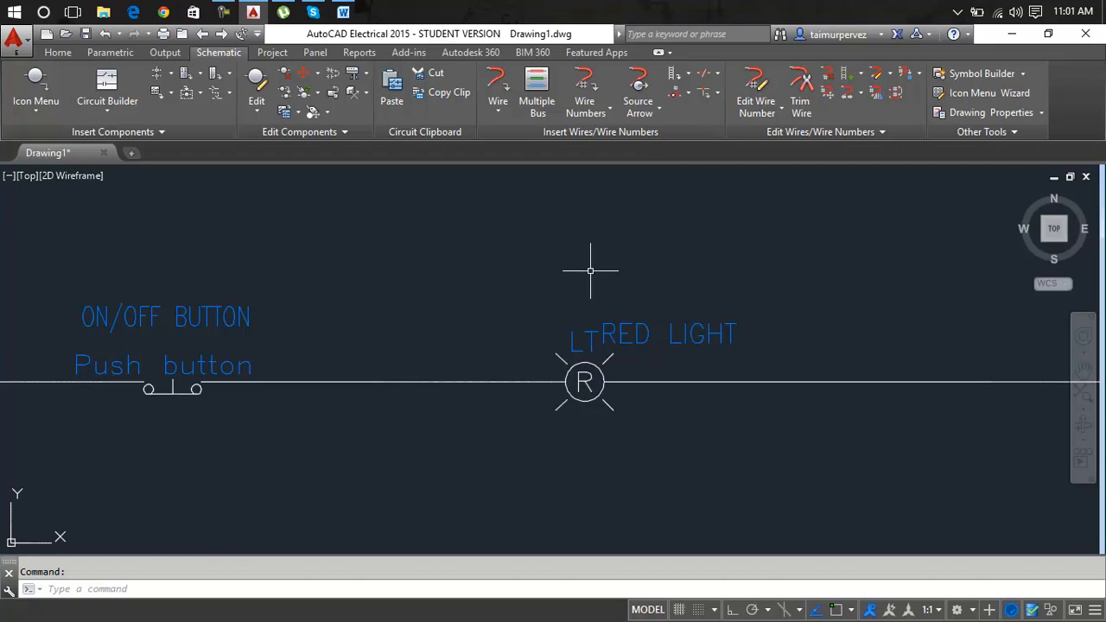
left_click(256, 110)
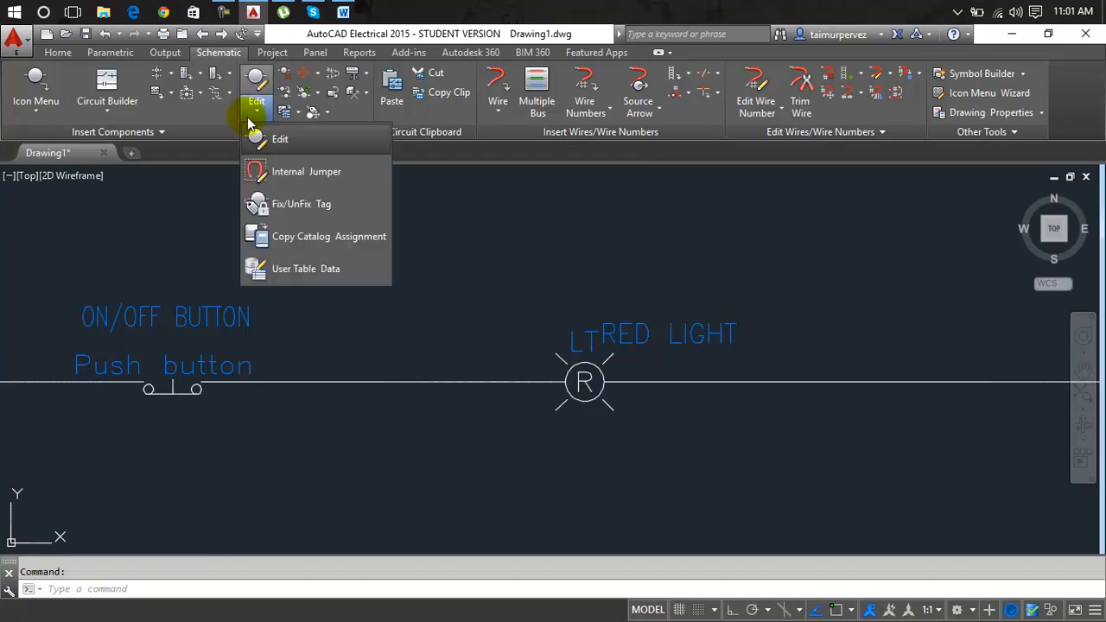
left_click(276, 171)
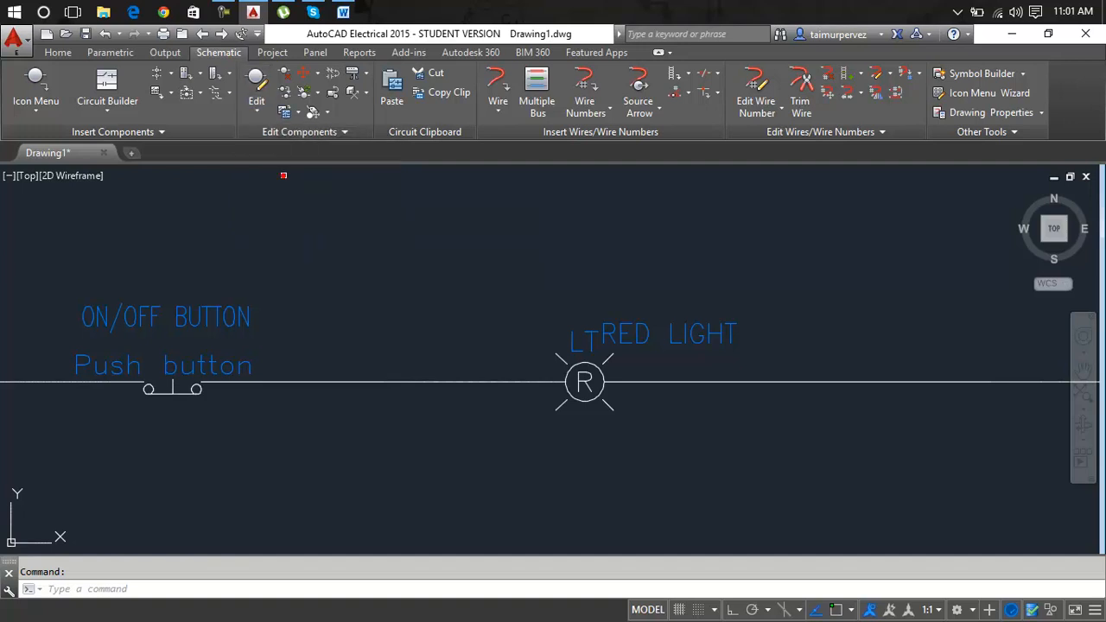
key("Escape")
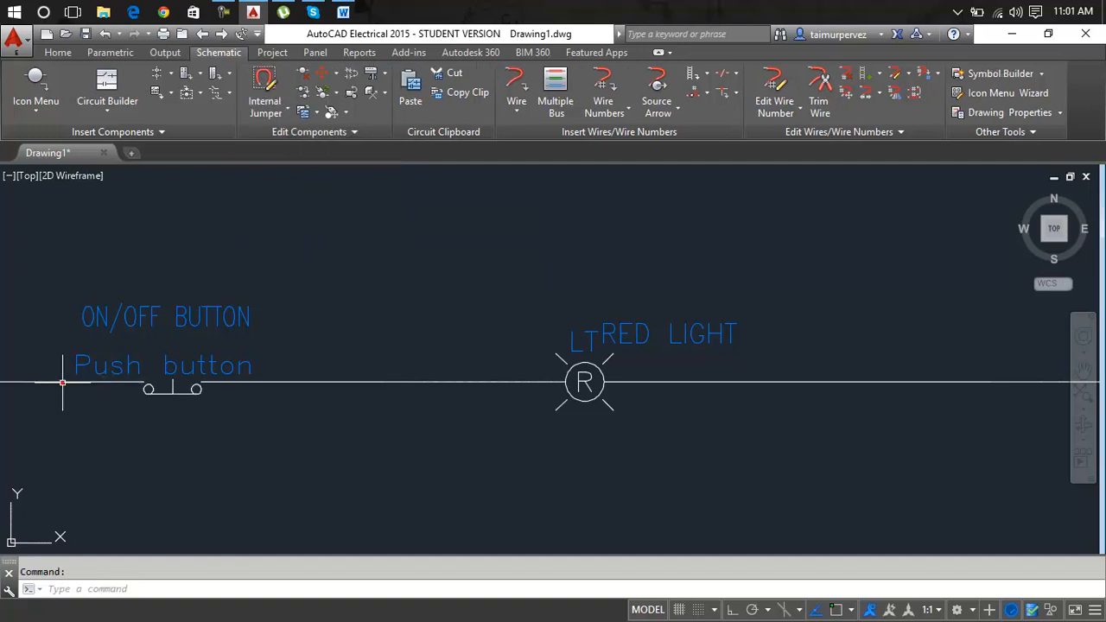
Draw branch wires from the line before the push button, one straight up and one down with a short horizontal run.
scroll(225, 373, "down", 3)
middle_click_drag(224, 373, 267, 374)
scroll(134, 375, "up", 6)
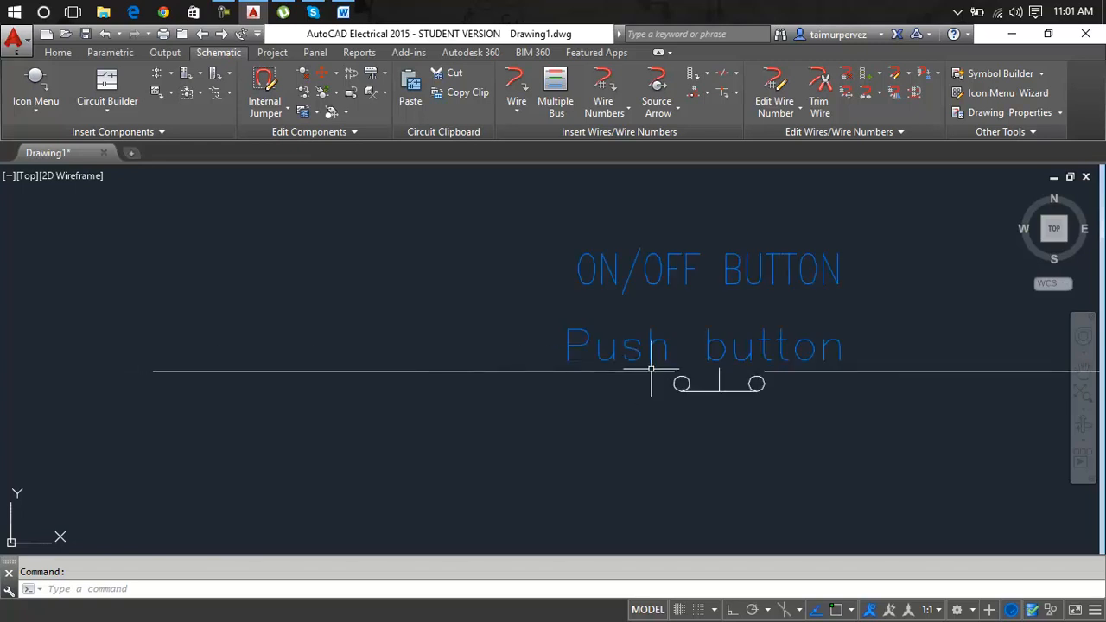
left_click(651, 373)
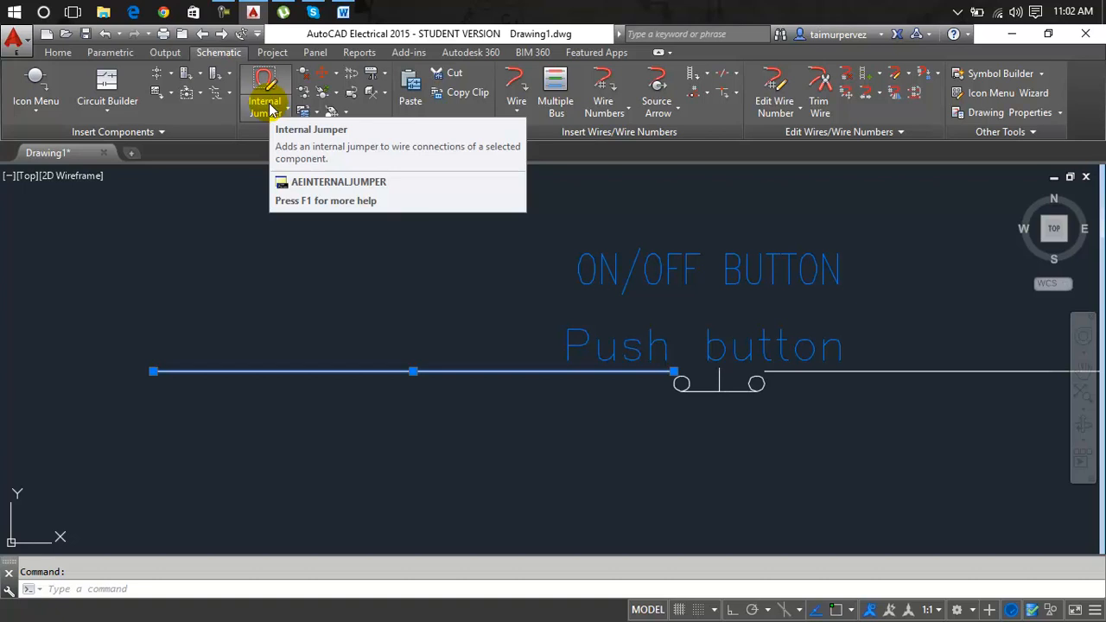
left_click(515, 110)
left_click(534, 140)
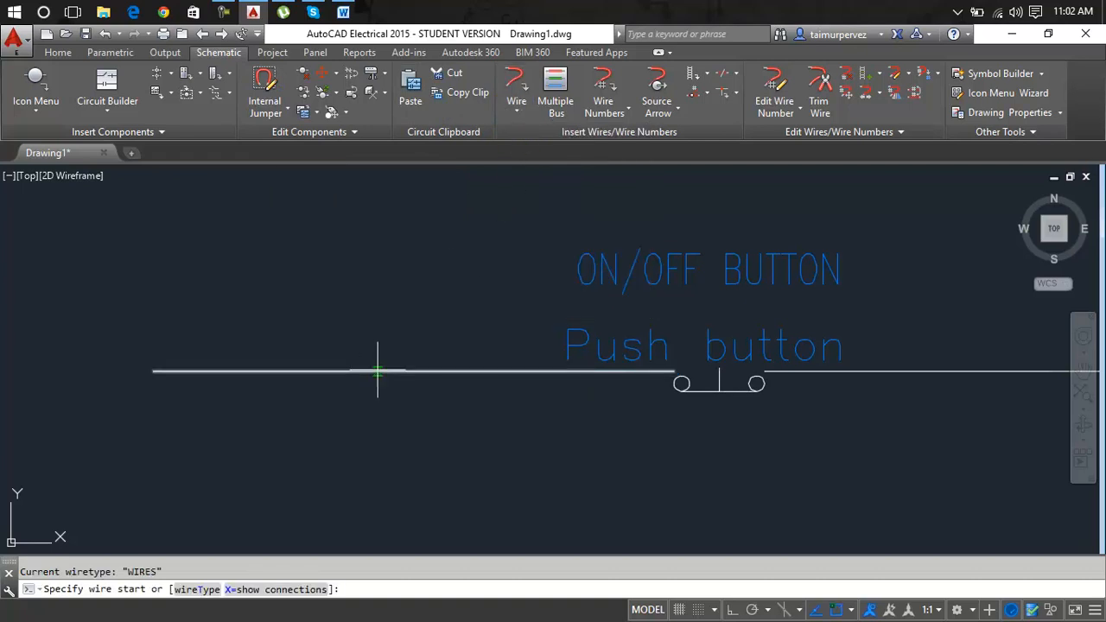
left_click(376, 372)
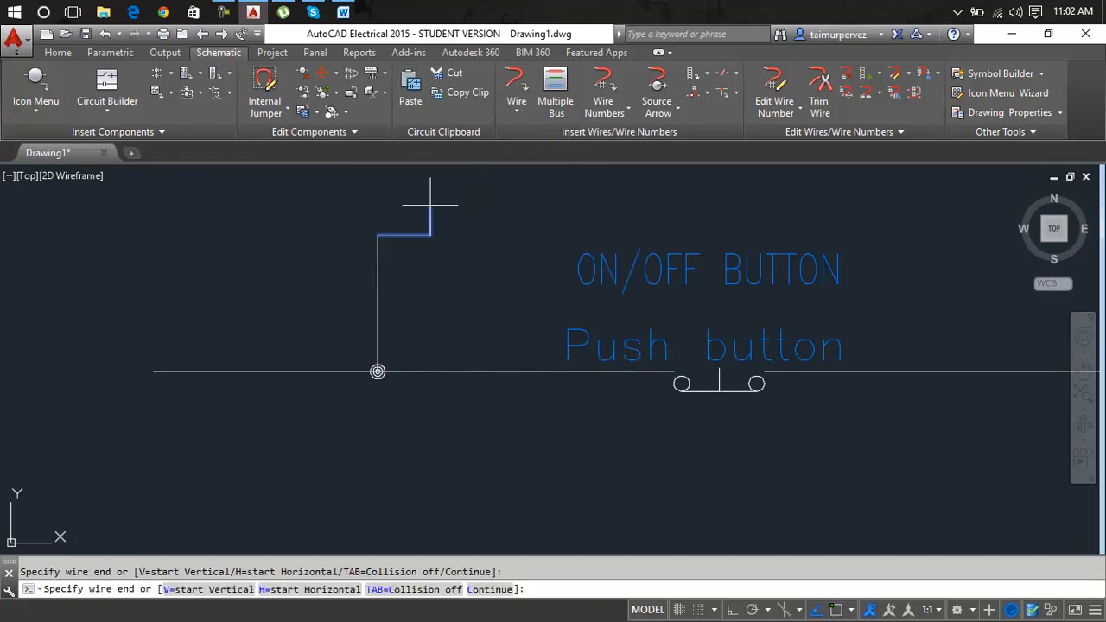
left_click(377, 234)
left_click(377, 371)
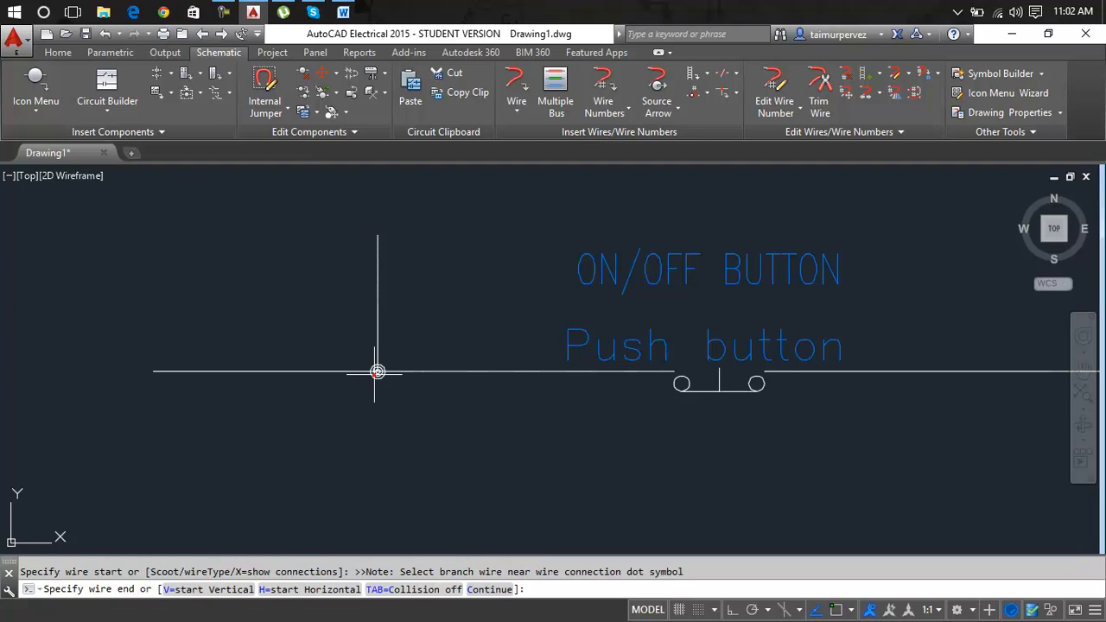
left_click(467, 486)
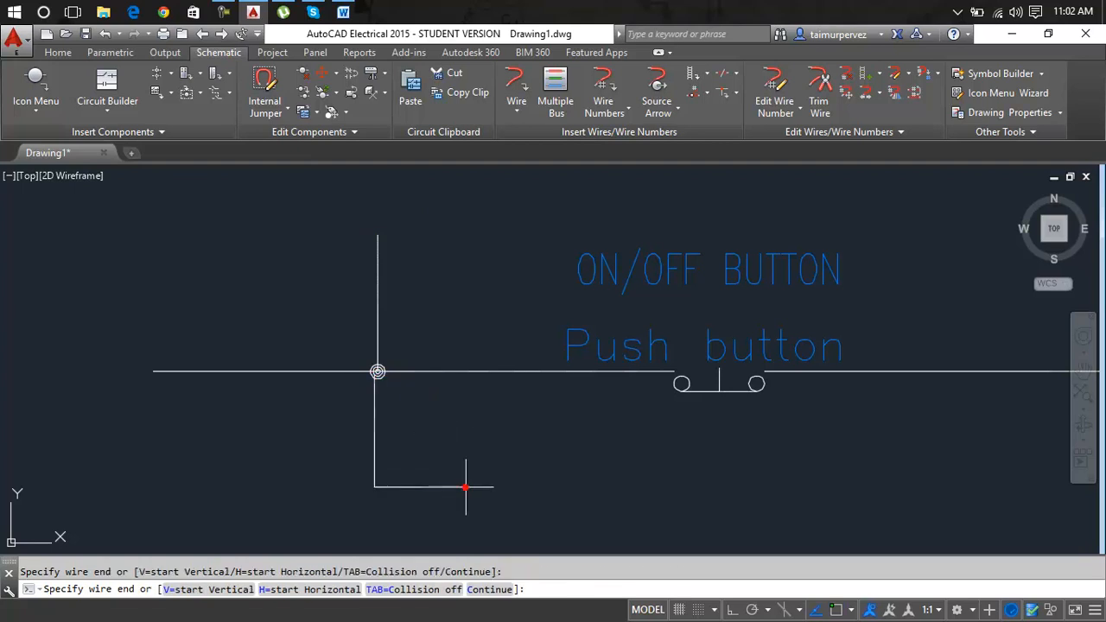
key("Escape")
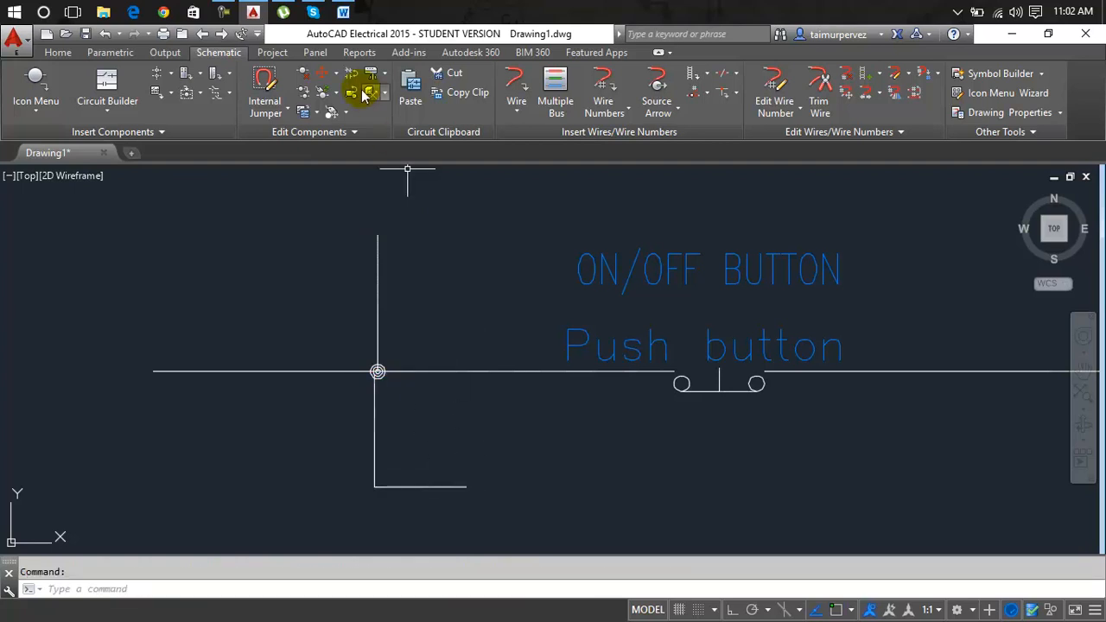
Try to add an internal jumper at the upper vertical branch wire.
left_click(264, 90)
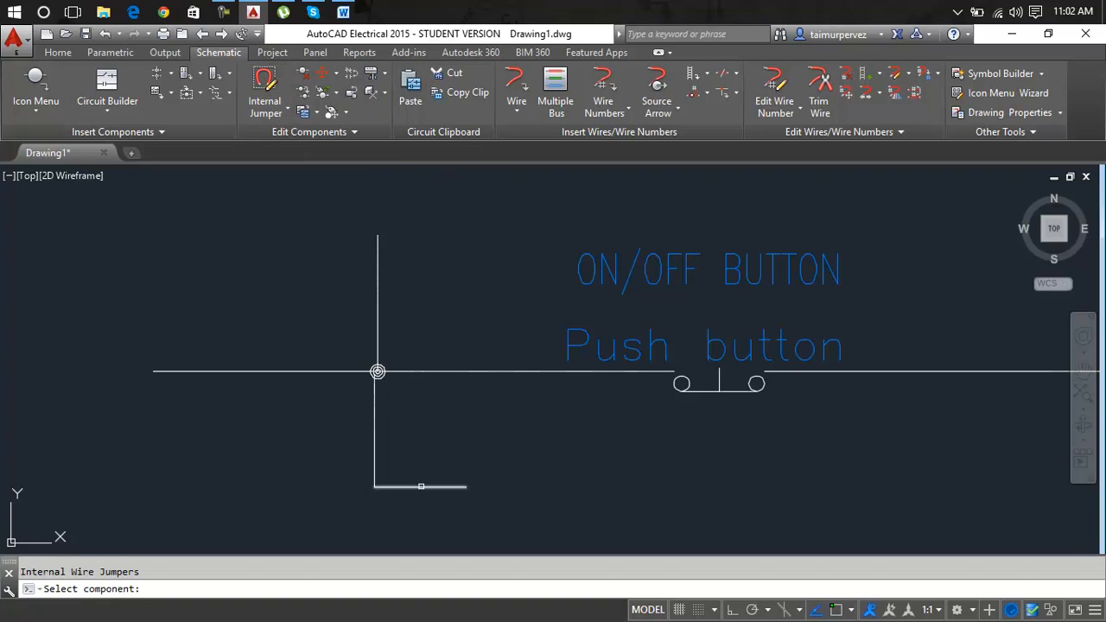
key("Escape")
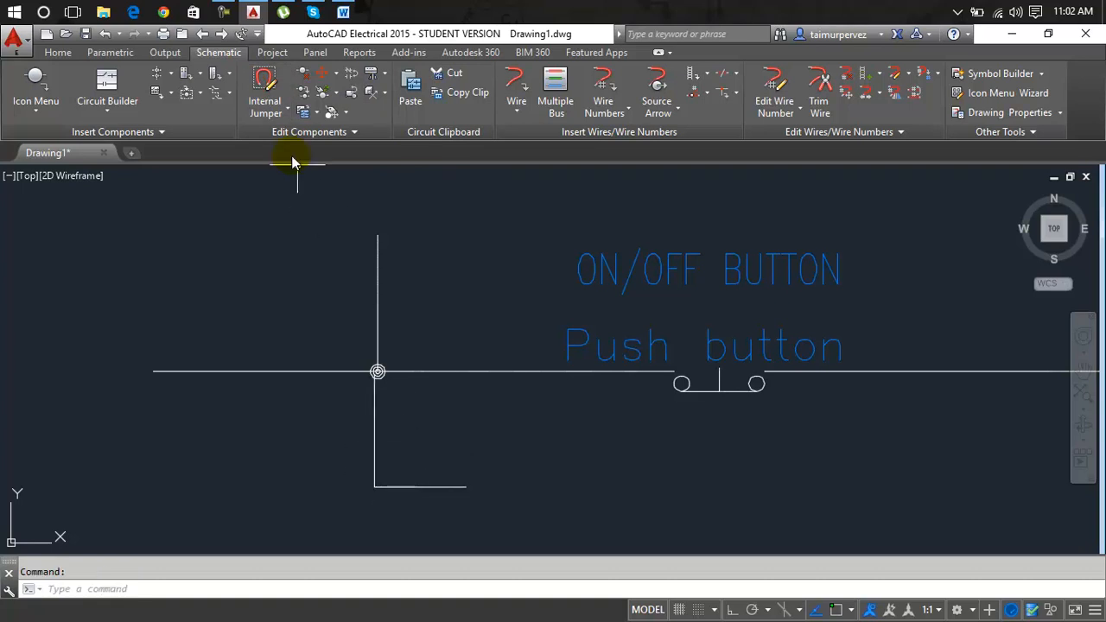
left_click(264, 111)
left_click(271, 166)
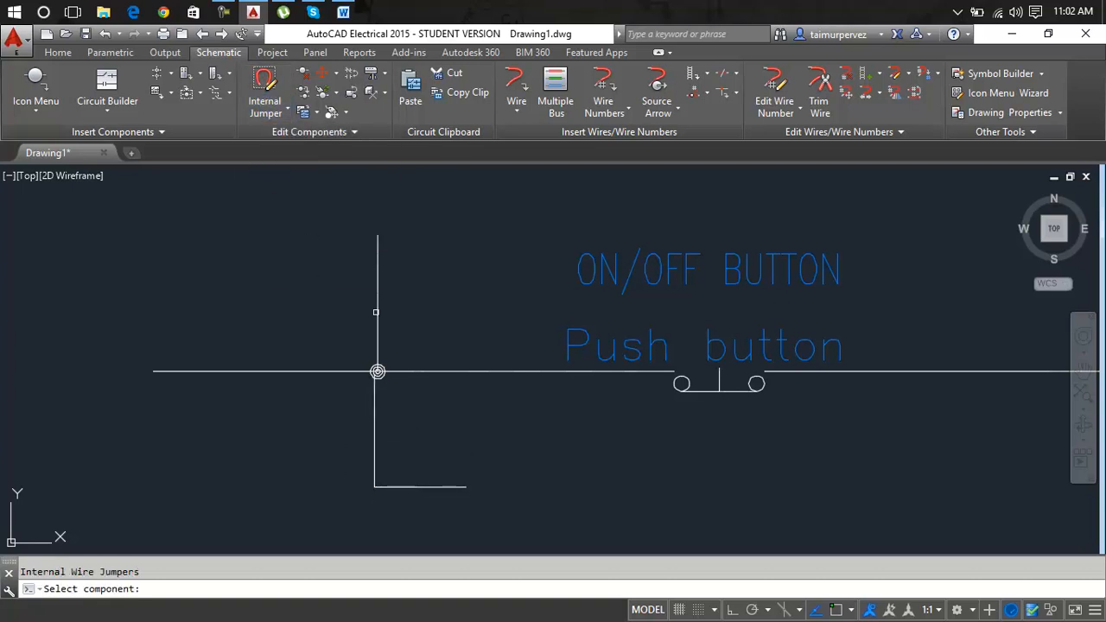
left_click(378, 310)
Delete the upper branch wire, the lower vertical wire and its short horizontal run.
left_click(417, 221)
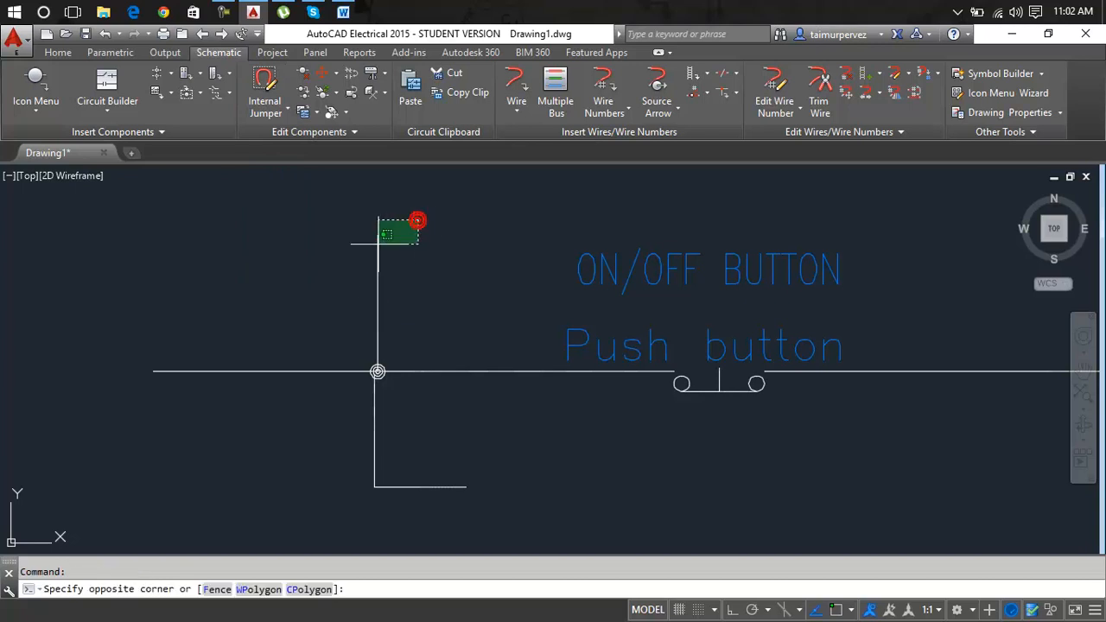
left_click(358, 260)
key("Delete")
left_click(378, 414)
key("Delete")
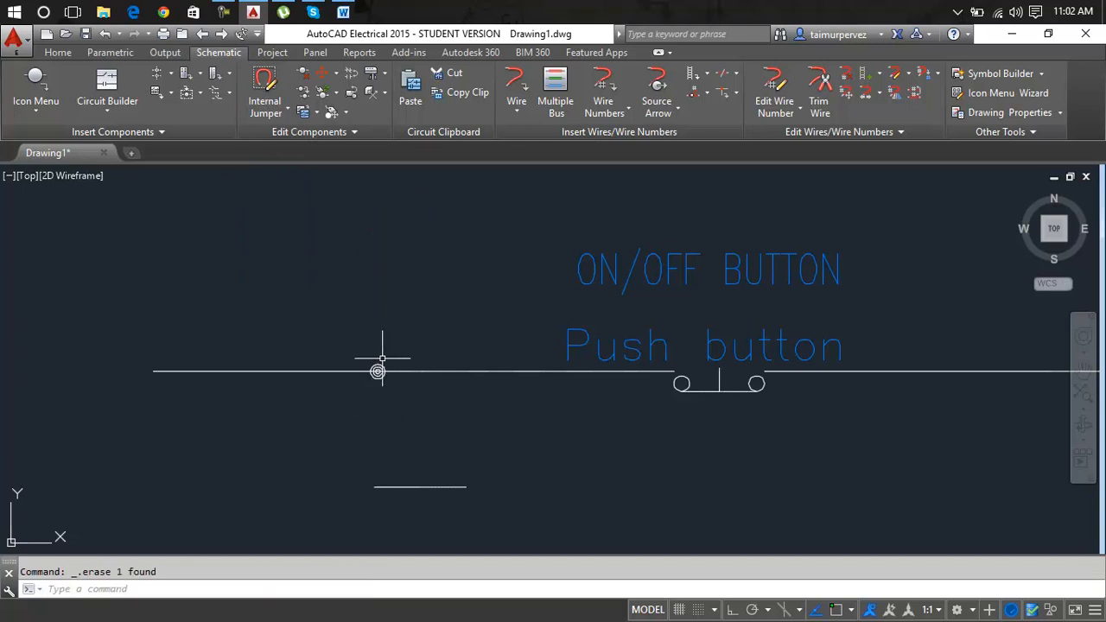
left_click(449, 484)
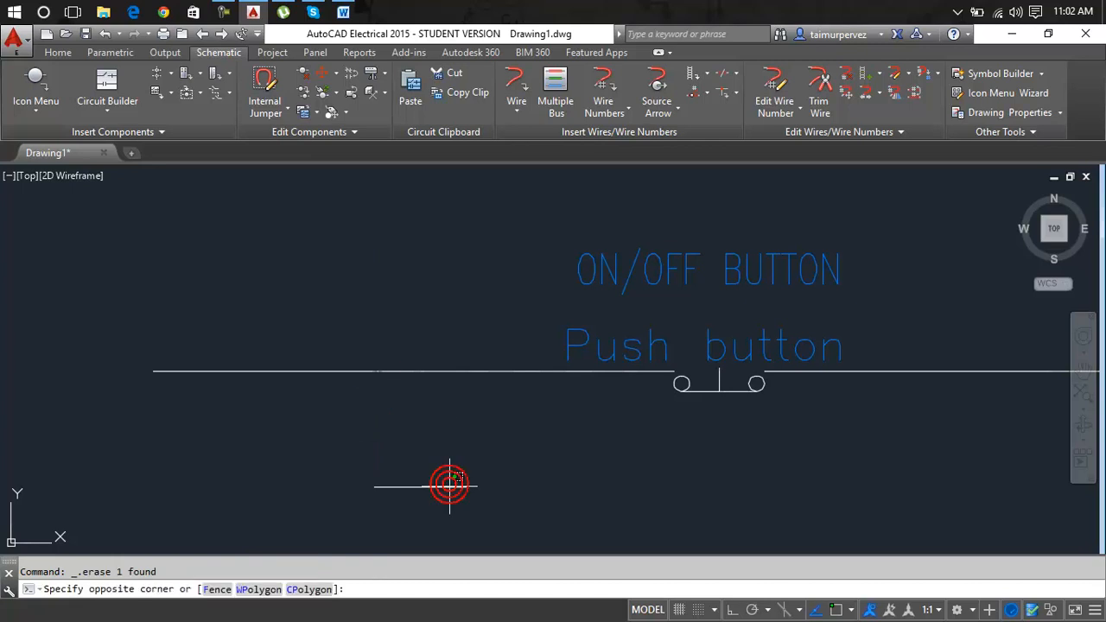
left_click(373, 491)
key("Delete")
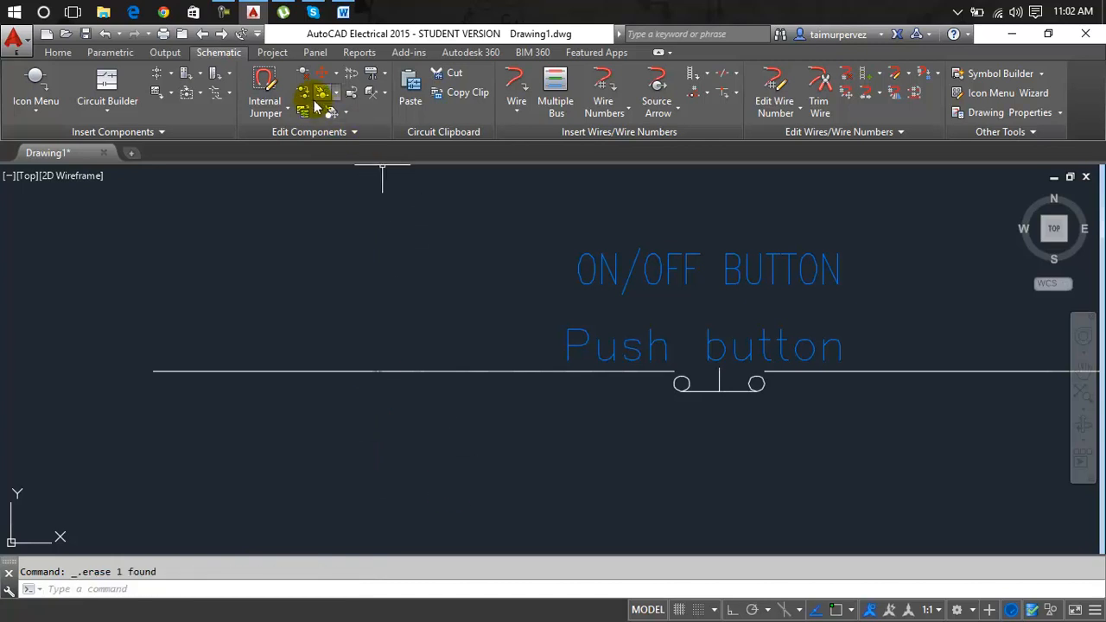
left_click(288, 102)
left_click(289, 103)
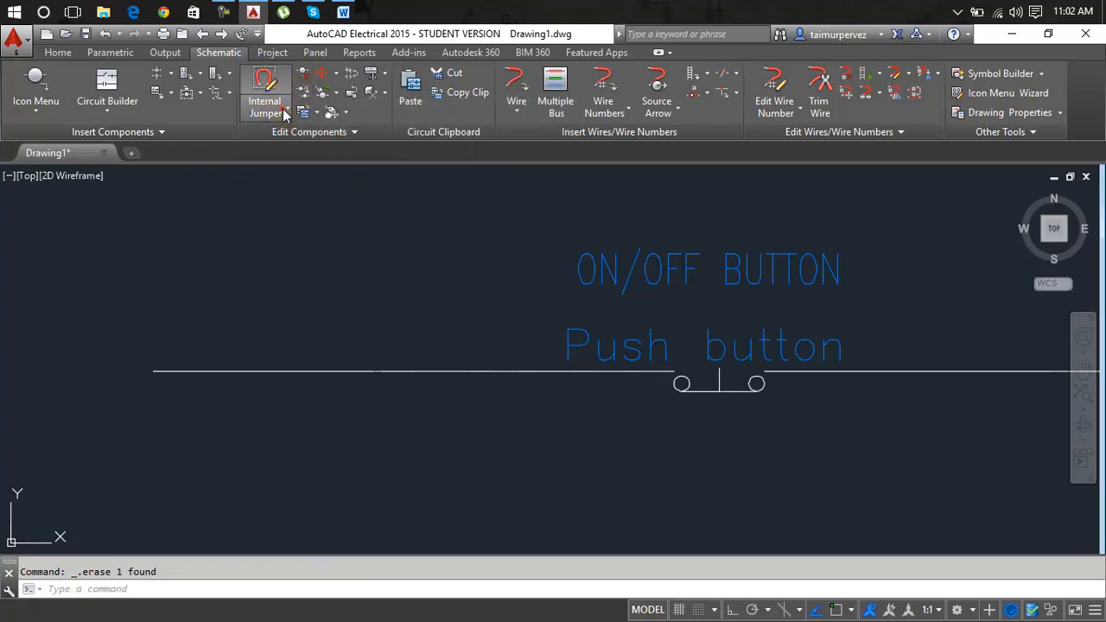
left_click(285, 113)
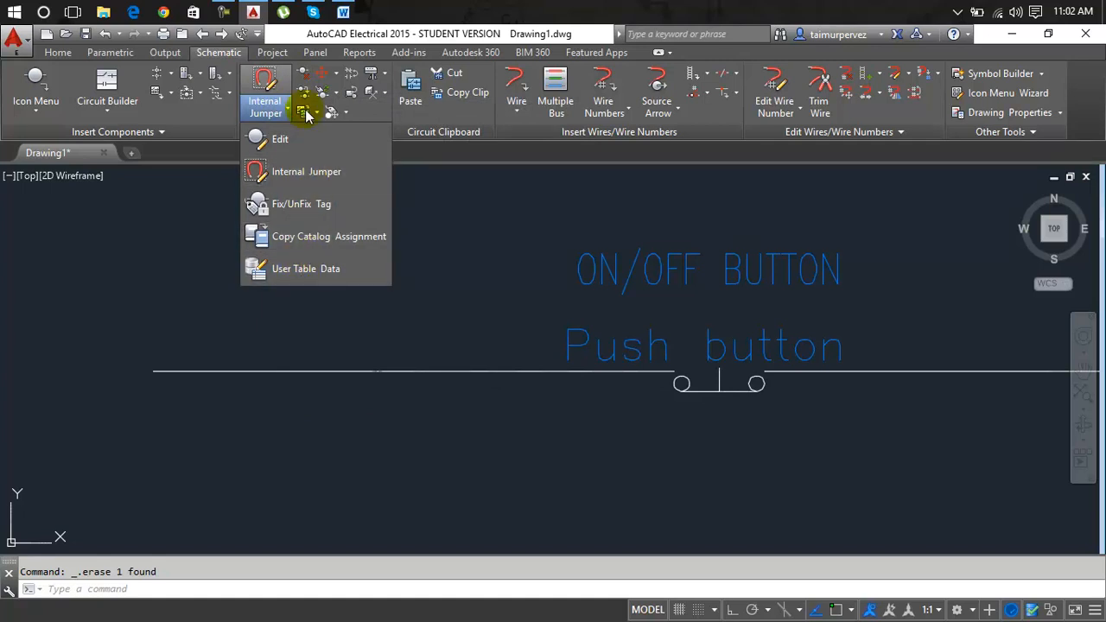
Delete the push button component from the line and decline the search for its child contacts.
left_click(304, 74)
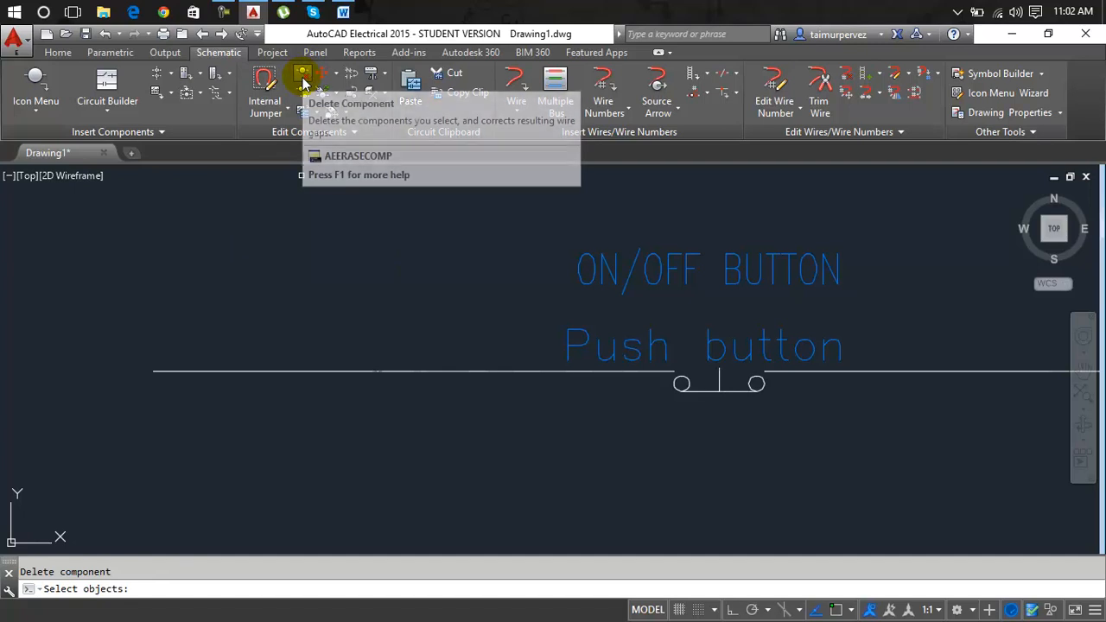
left_click(303, 82)
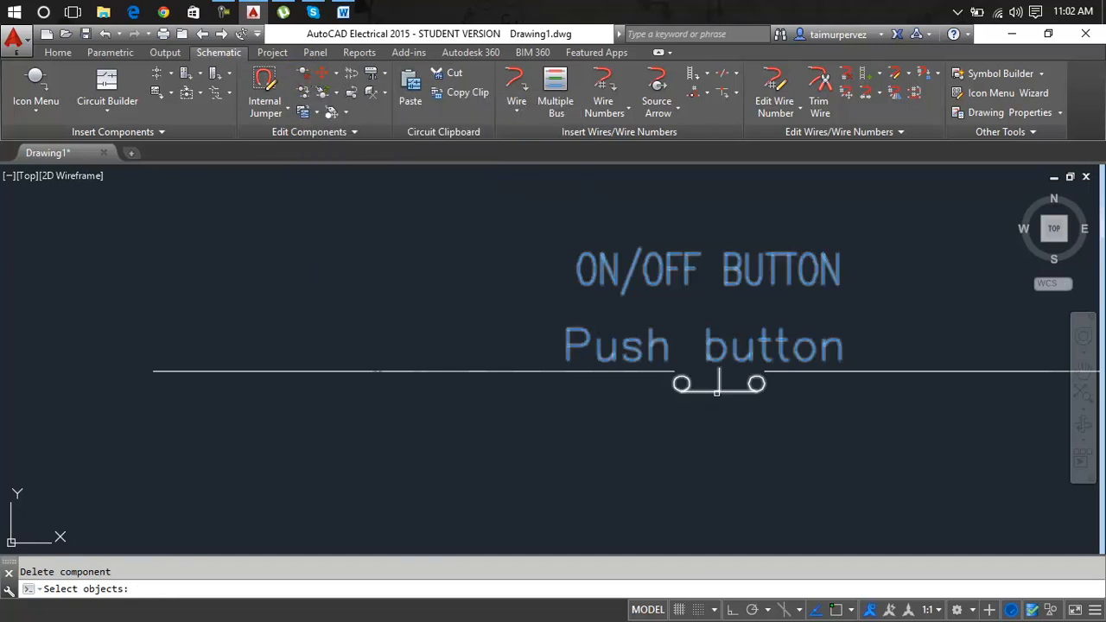
left_click(716, 393)
key("Return")
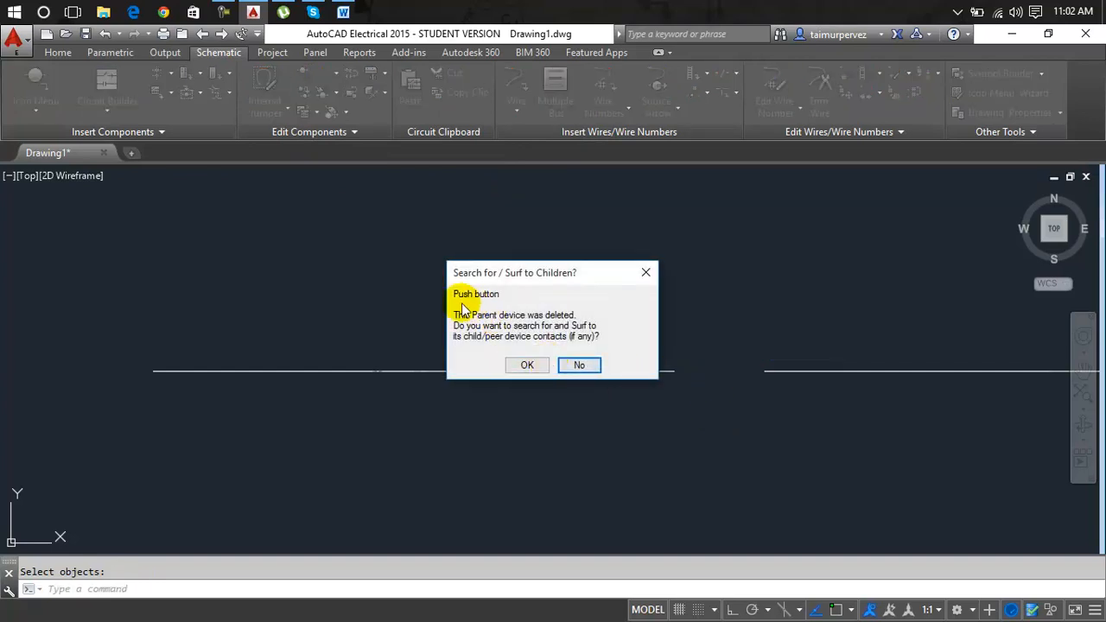
left_click(580, 366)
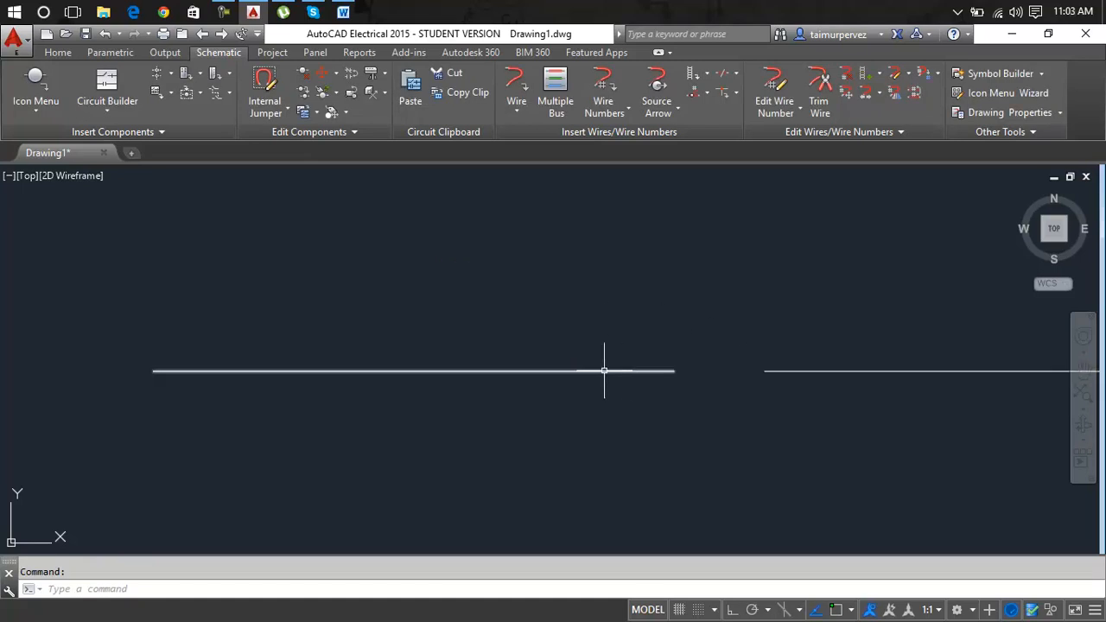
Delete the red pilot light component from the line.
scroll(768, 370, "down", 1)
middle_click_drag(826, 365, 309, 396)
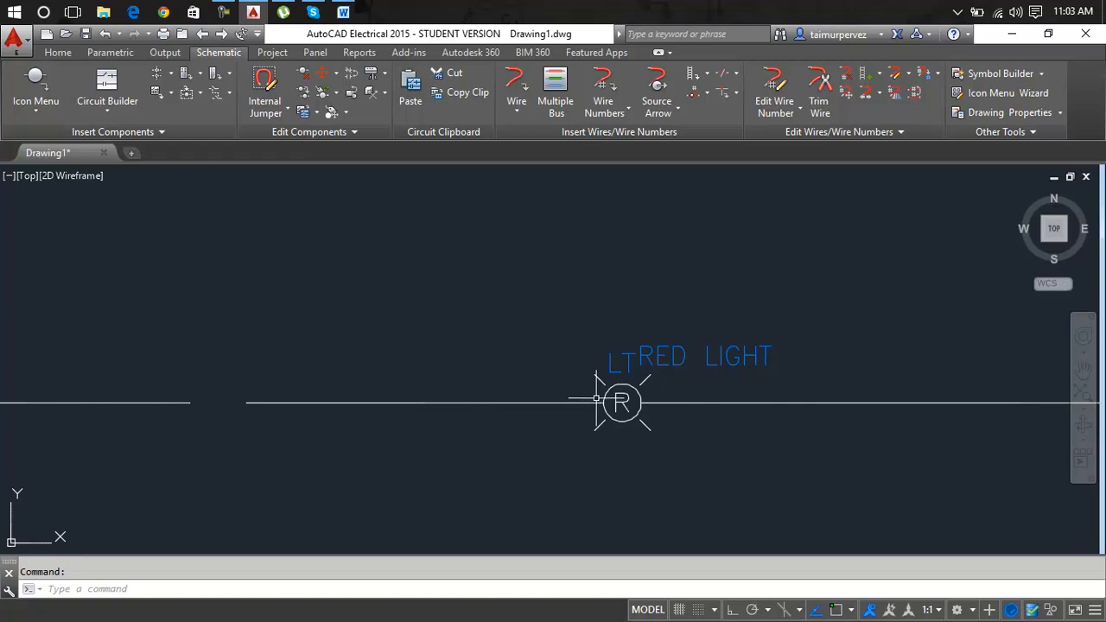
left_click(320, 74)
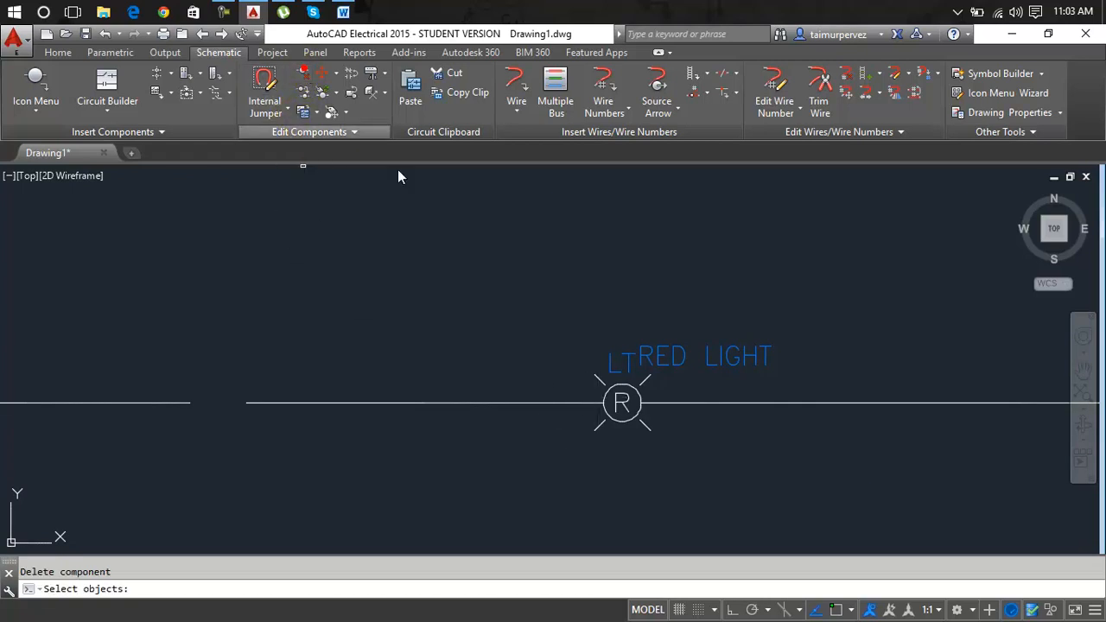
left_click(639, 394)
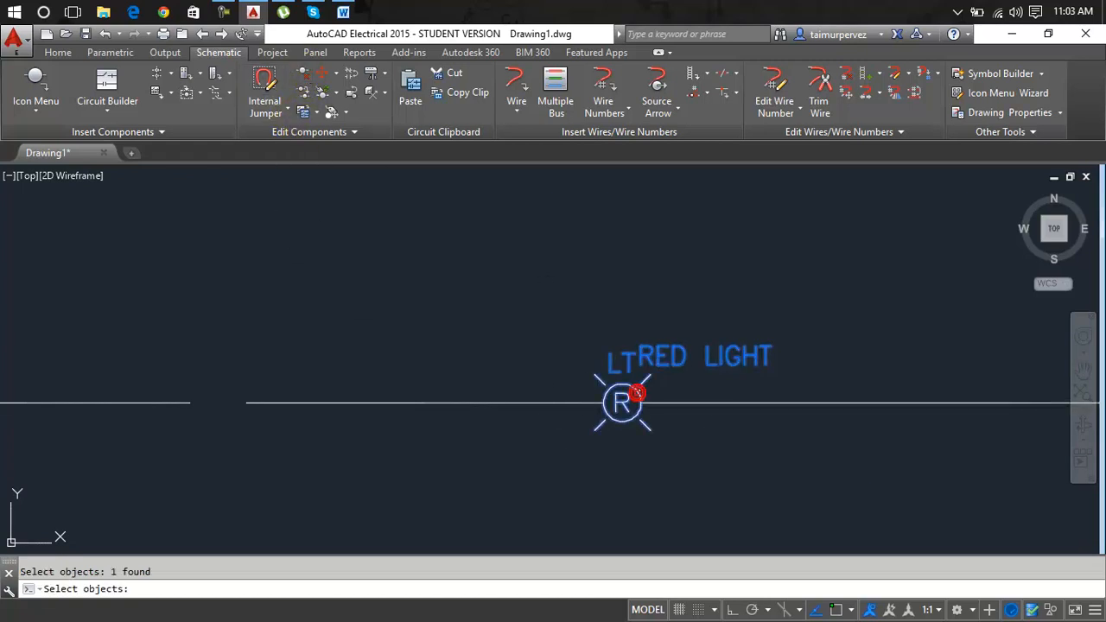
key("Return")
left_click(543, 366)
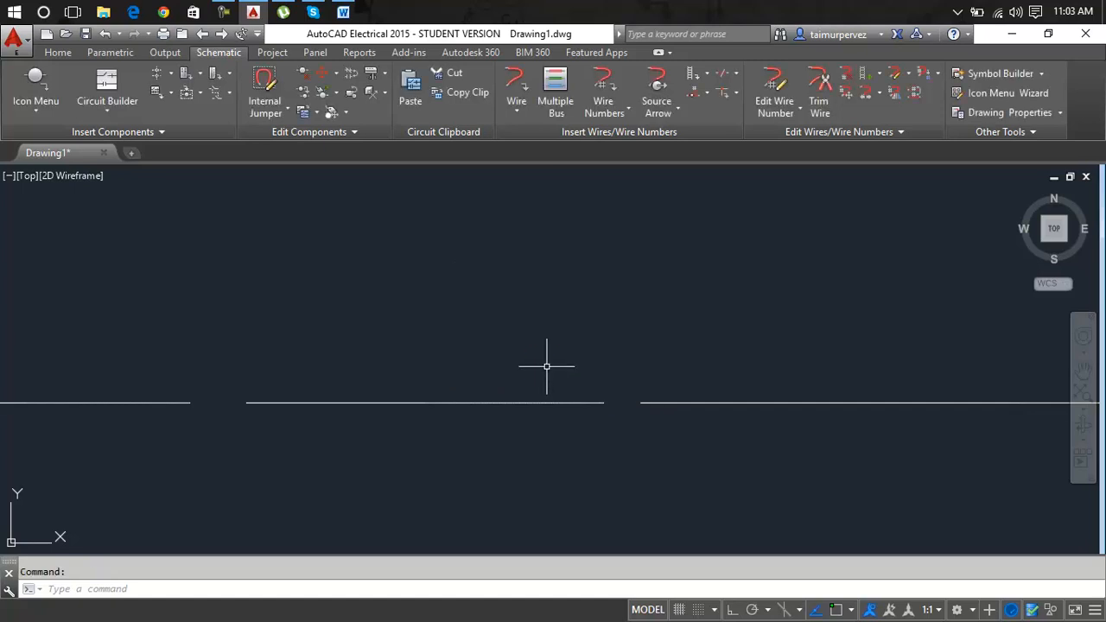
Erase all the remaining wire segments of the line.
scroll(654, 391, "down", 6)
left_click(798, 330)
left_click(425, 495)
key("Delete")
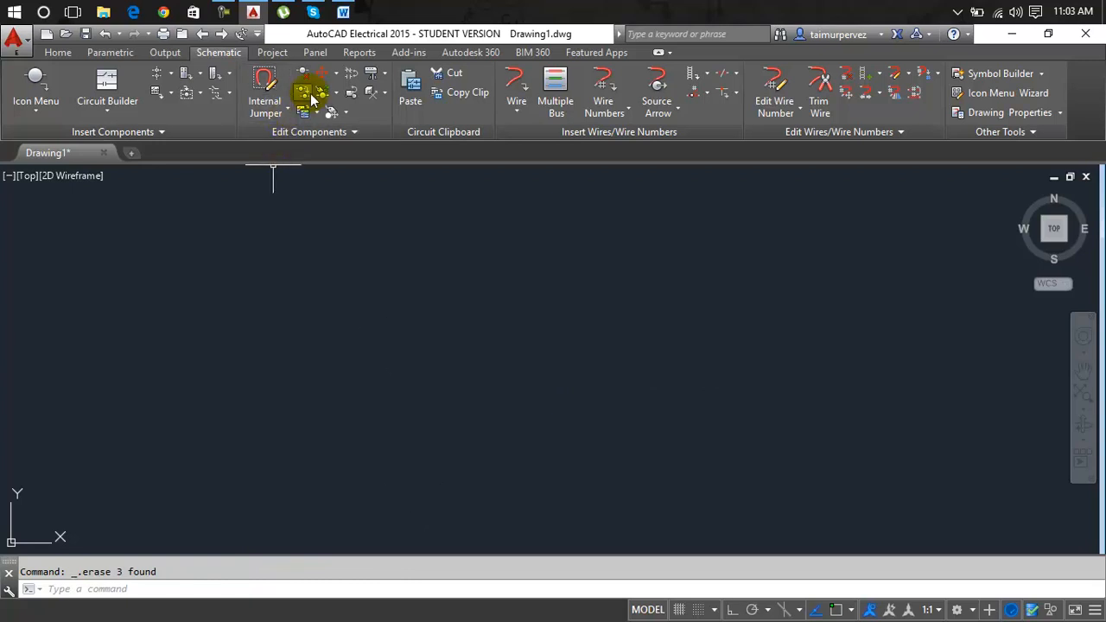
Undo the wire erasure and the component deletions, restoring the push button and the red light.
key("ctrl+z")
key("ctrl+z")
key("ctrl+z")
key("ctrl+z")
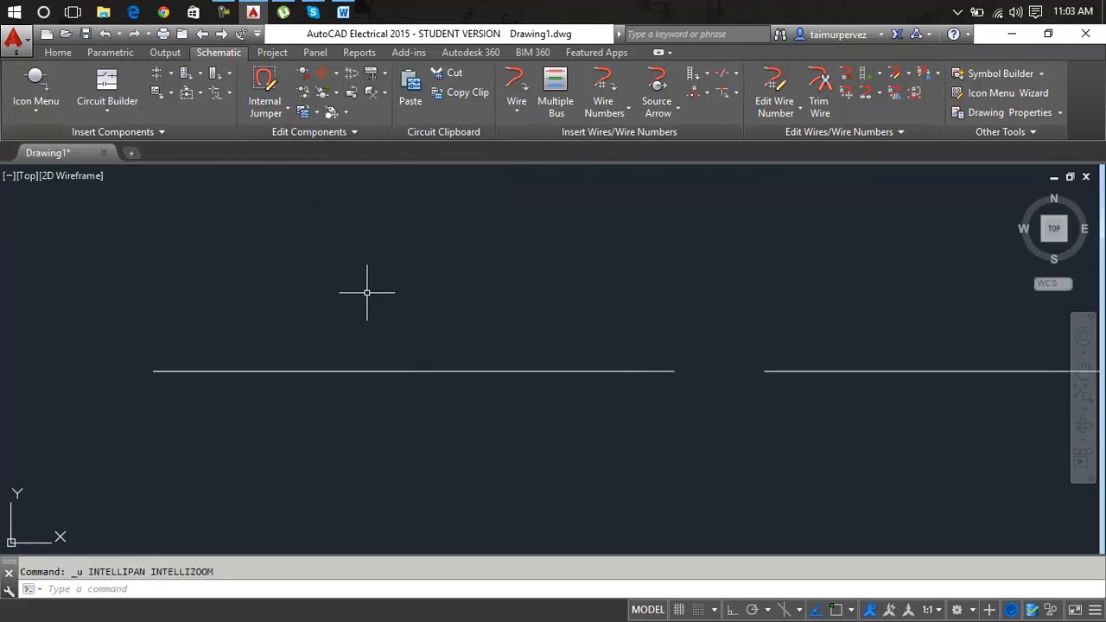
scroll(397, 283, "down", 5)
middle_click_drag(403, 287, 233, 289)
scroll(492, 311, "up", 4)
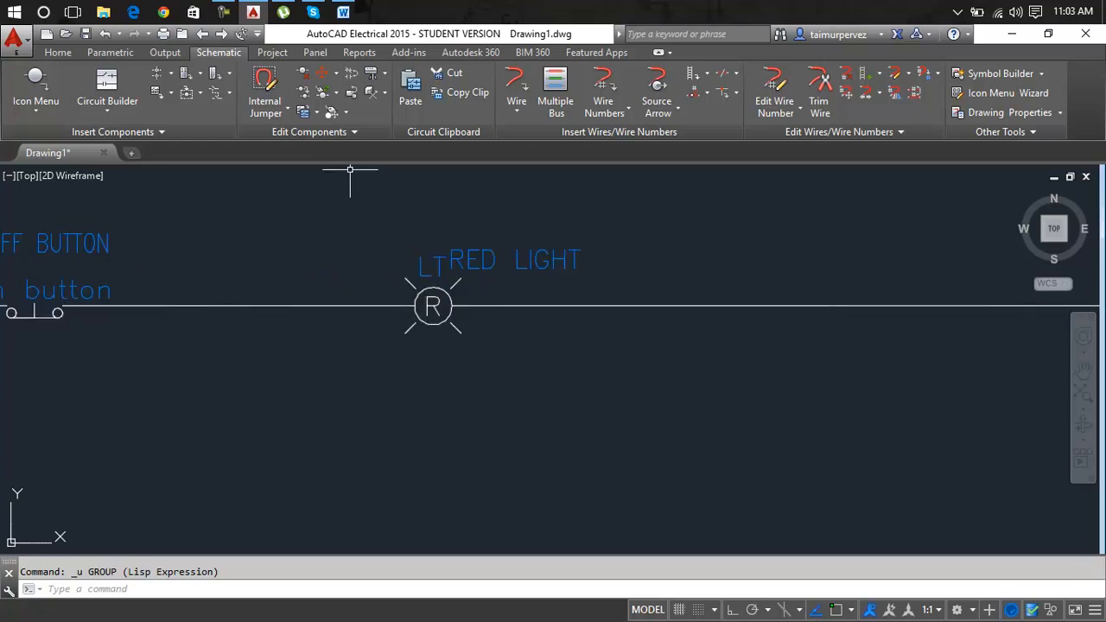
Copy the red light component, insert the copy farther right on the same wire, and accept its component data.
left_click(306, 93)
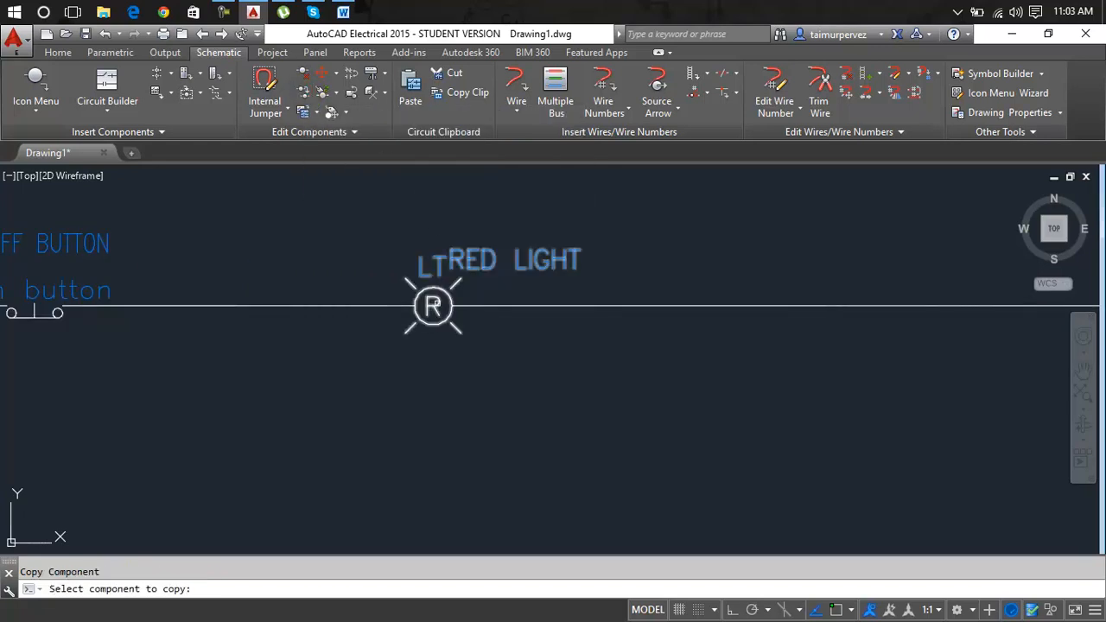
left_click(448, 300)
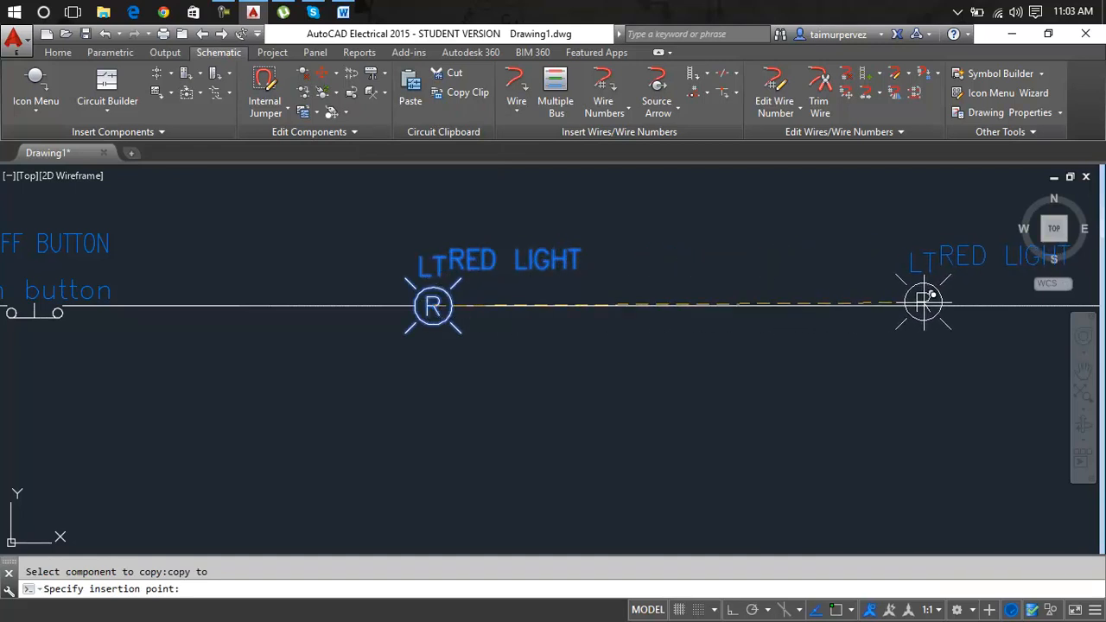
left_click(925, 308)
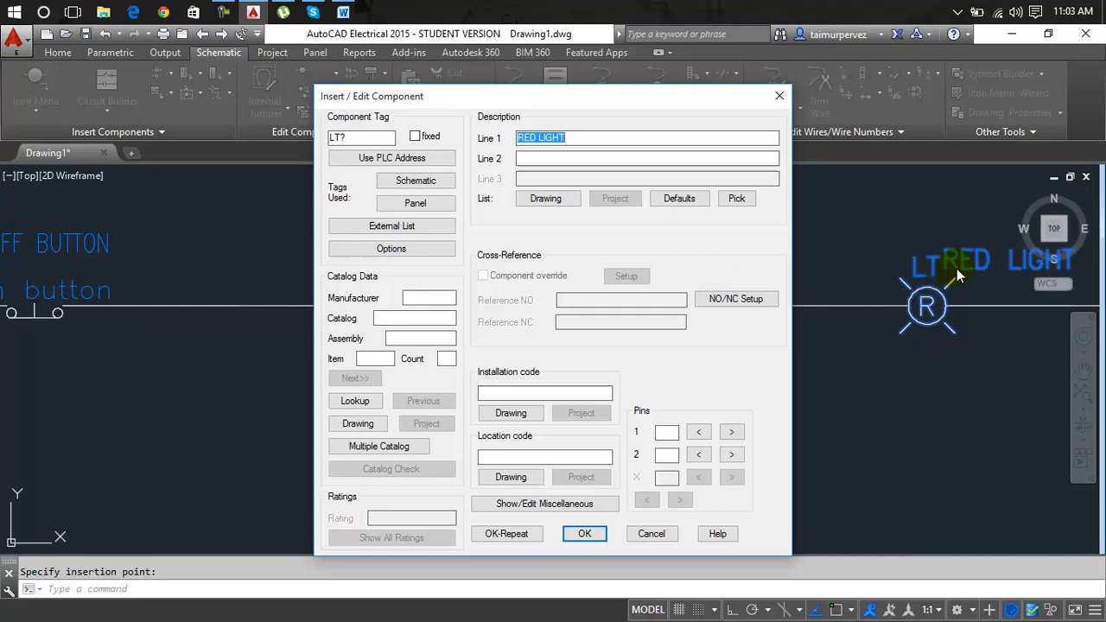
left_click_drag(674, 104, 486, 80)
left_click(396, 512)
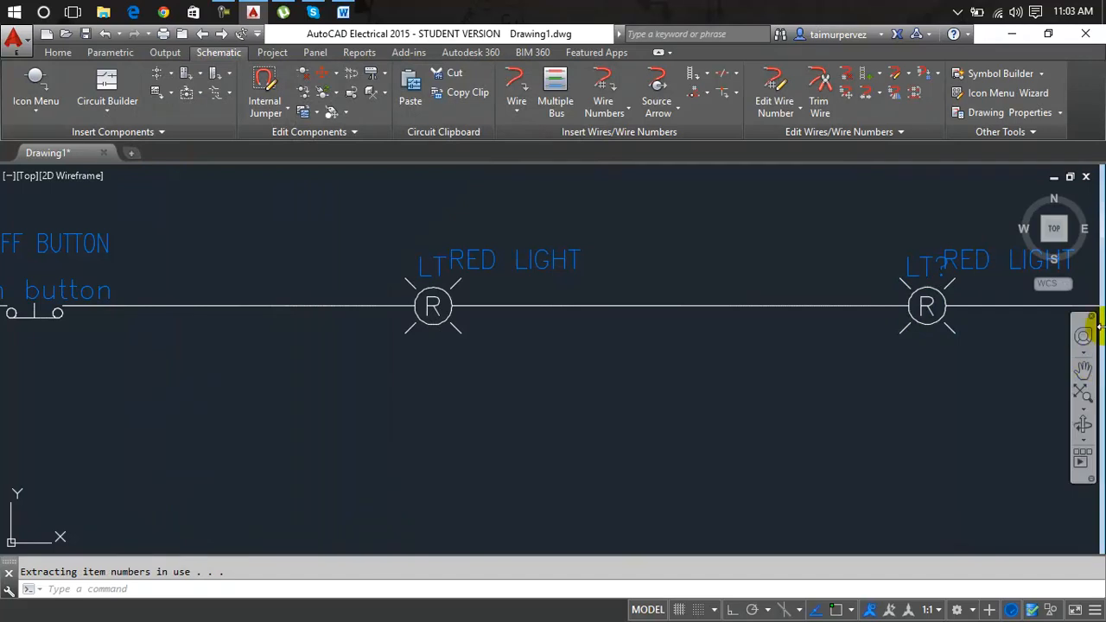
middle_click_drag(959, 306, 693, 321)
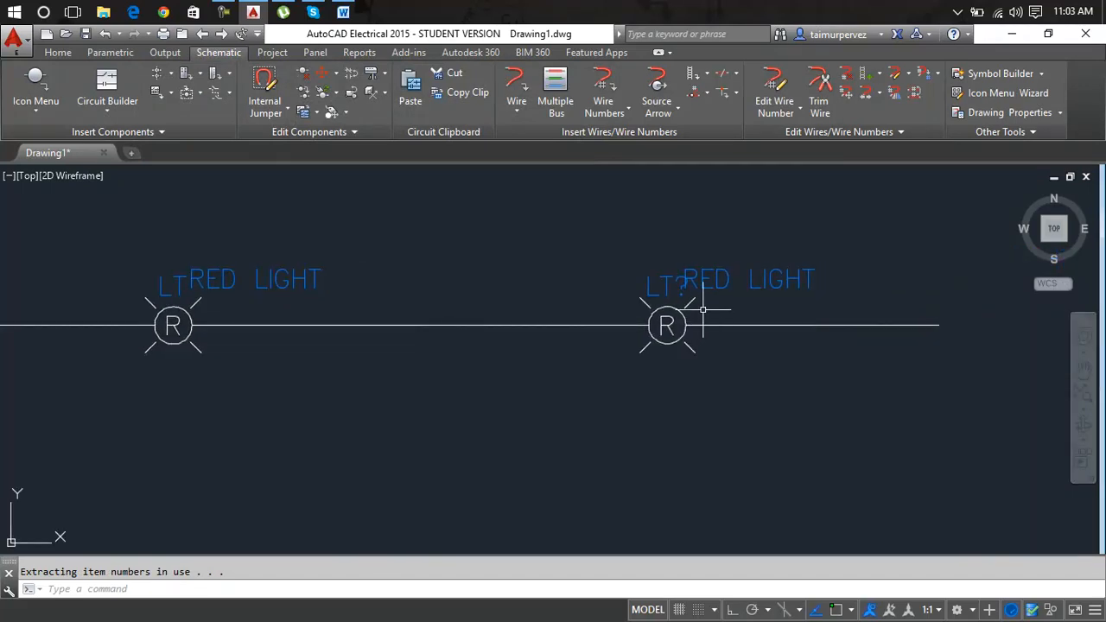
left_click(713, 285)
left_click(710, 283)
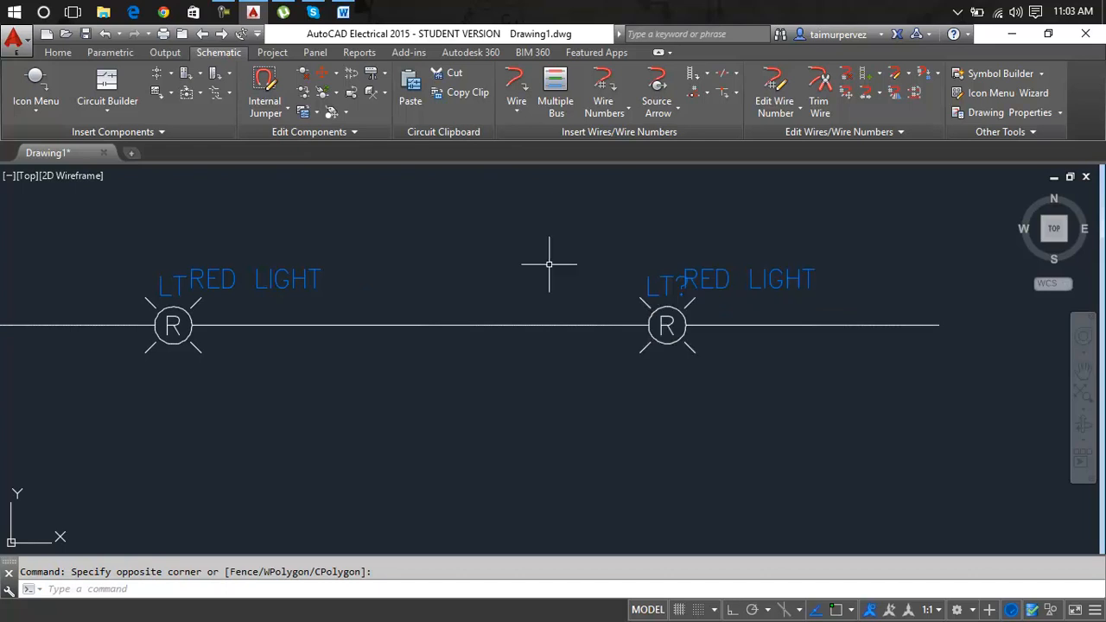
left_click(278, 111)
left_click(279, 131)
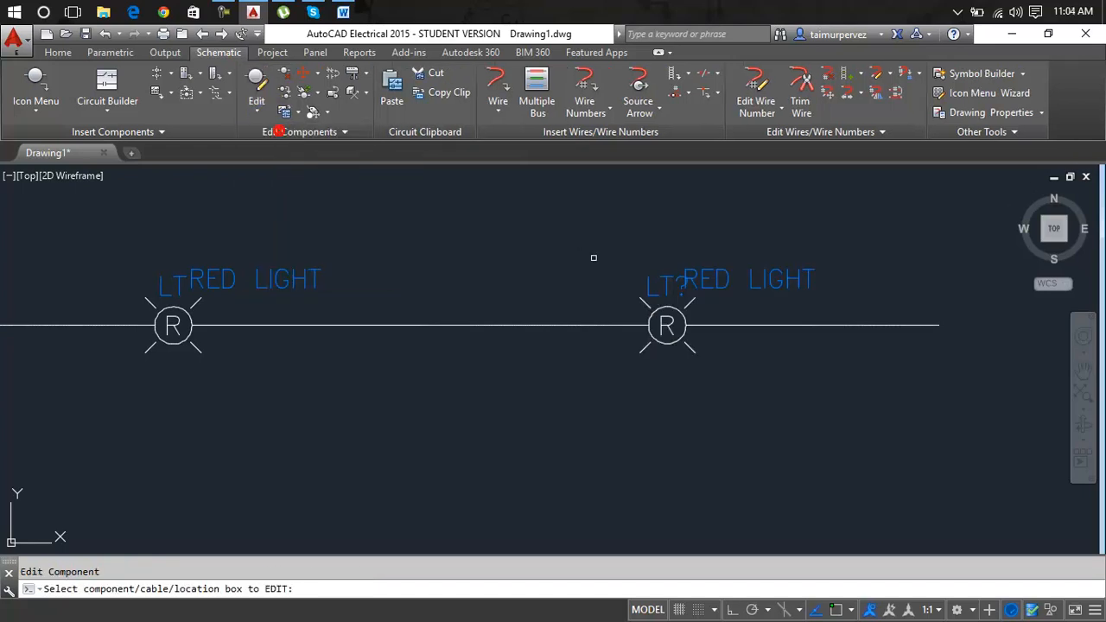
key("Escape")
Edit the copied red light and set its component tag to LT500.
left_click(667, 279)
left_click(257, 80)
left_click(682, 292)
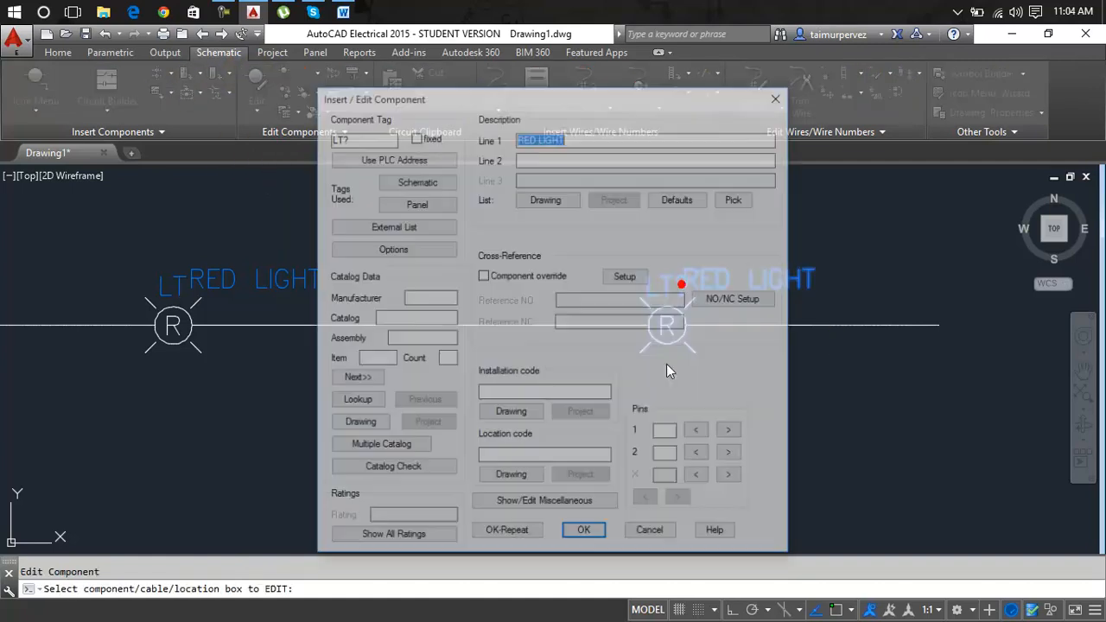
left_click(355, 139)
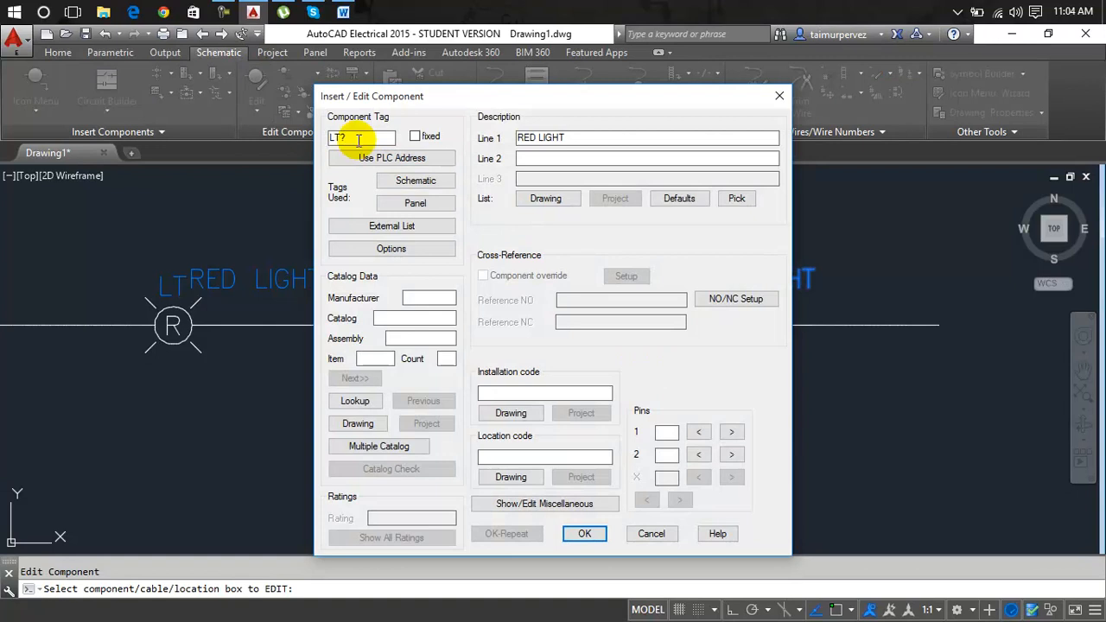
key("BackSpace")
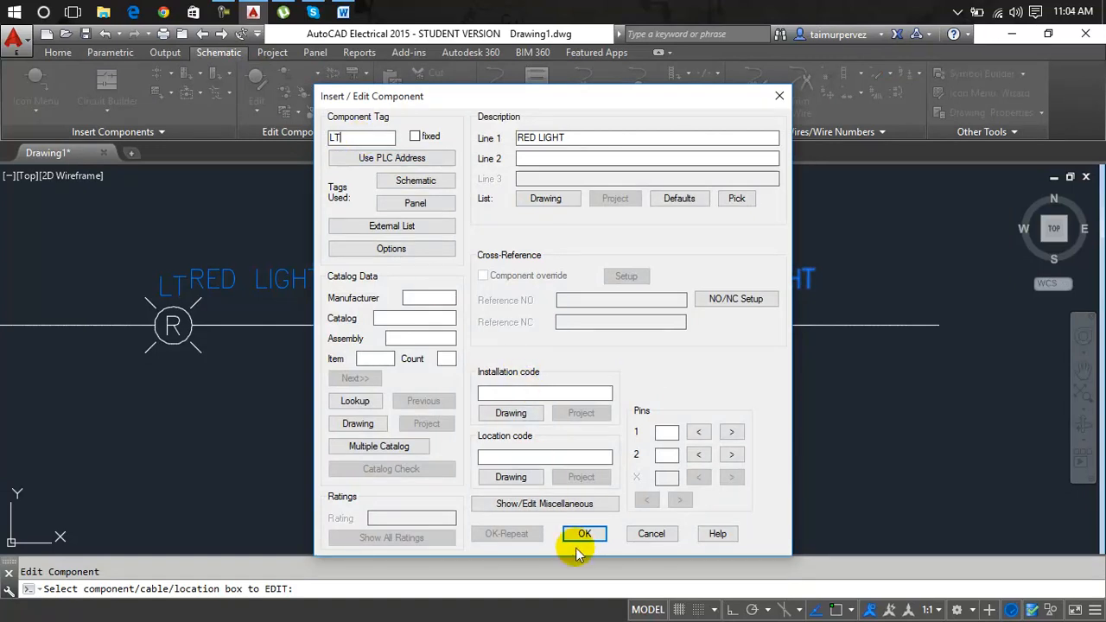
type("500")
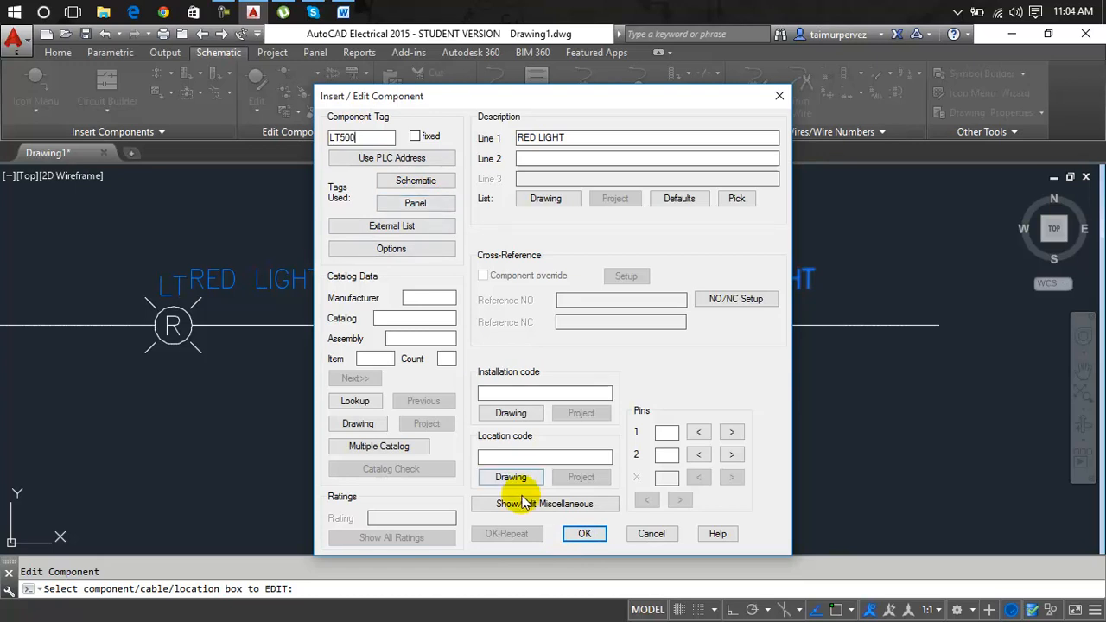
left_click(577, 532)
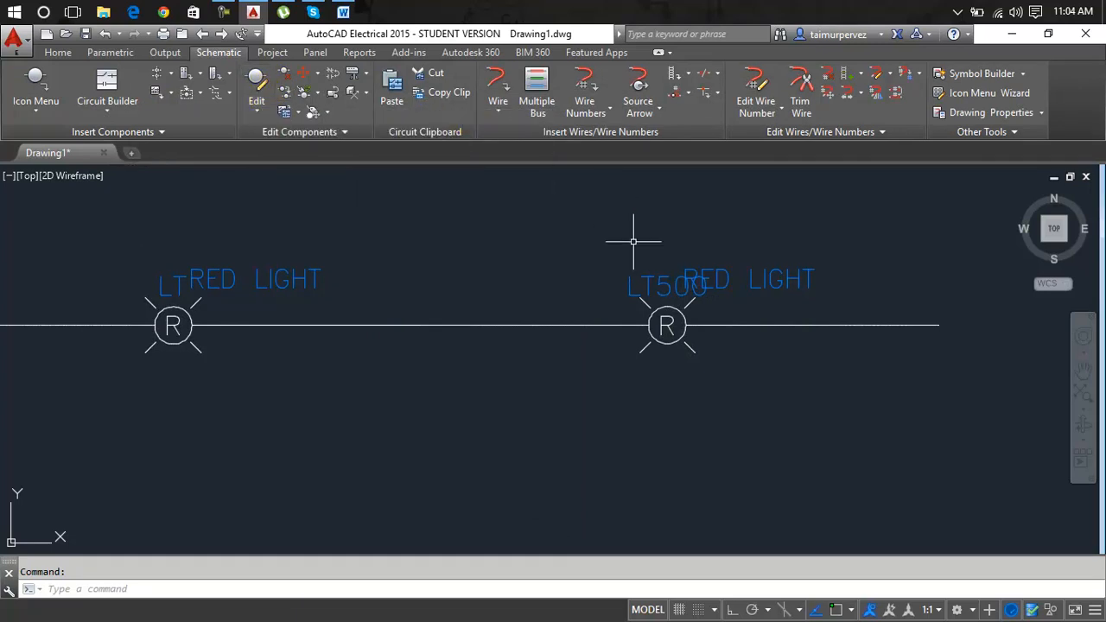
Edit the copied red light again and shorten its component tag to LT.
left_click(257, 91)
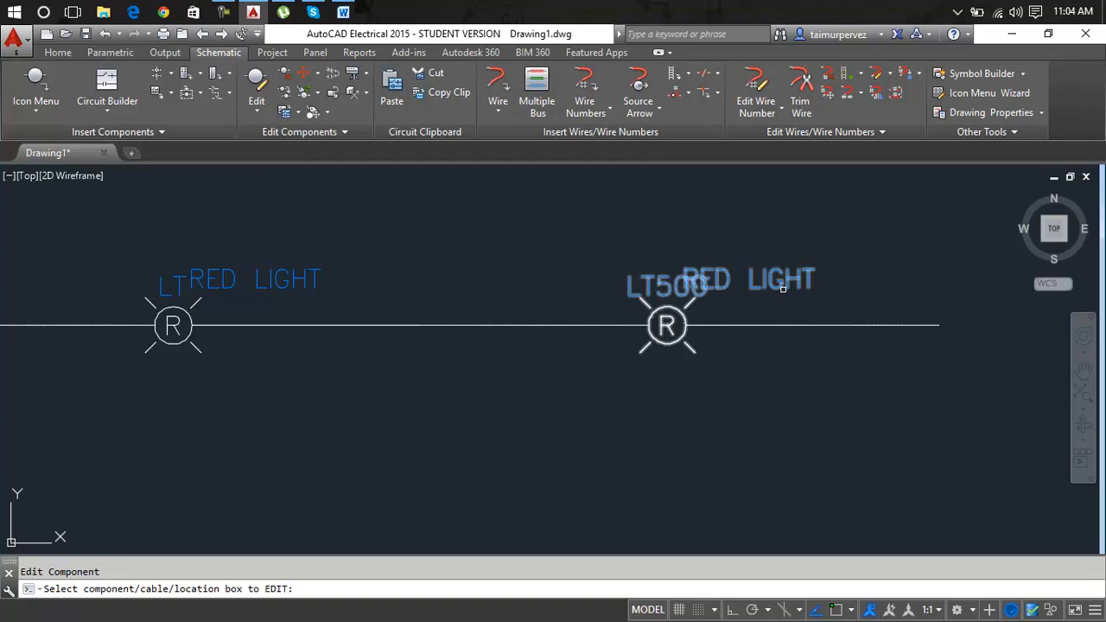
left_click(782, 283)
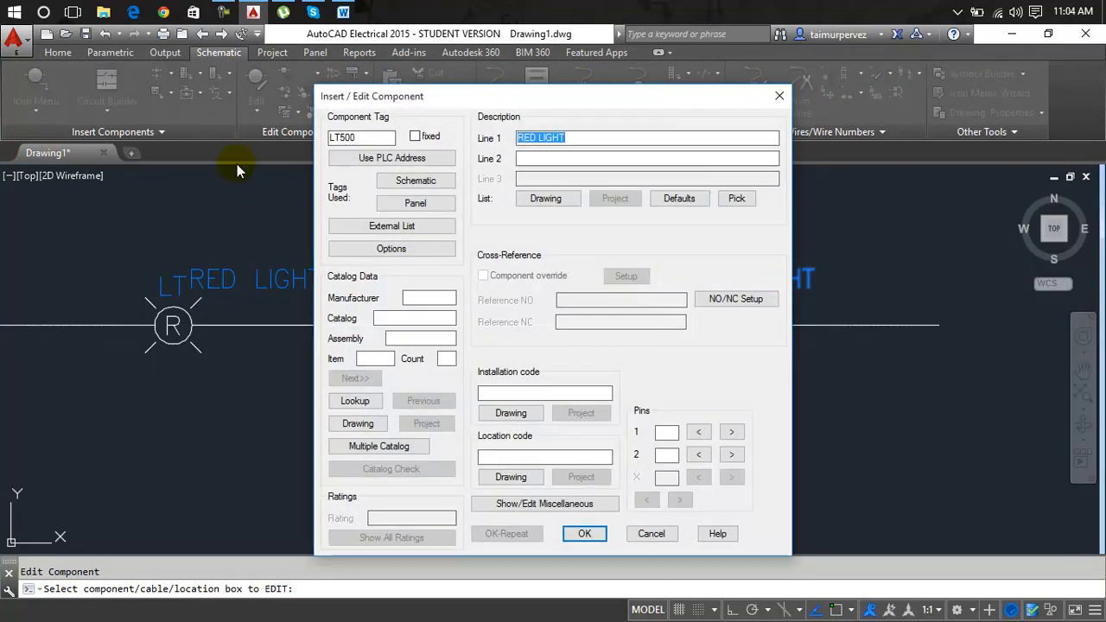
left_click(357, 142)
left_click(354, 142)
key("BackSpace")
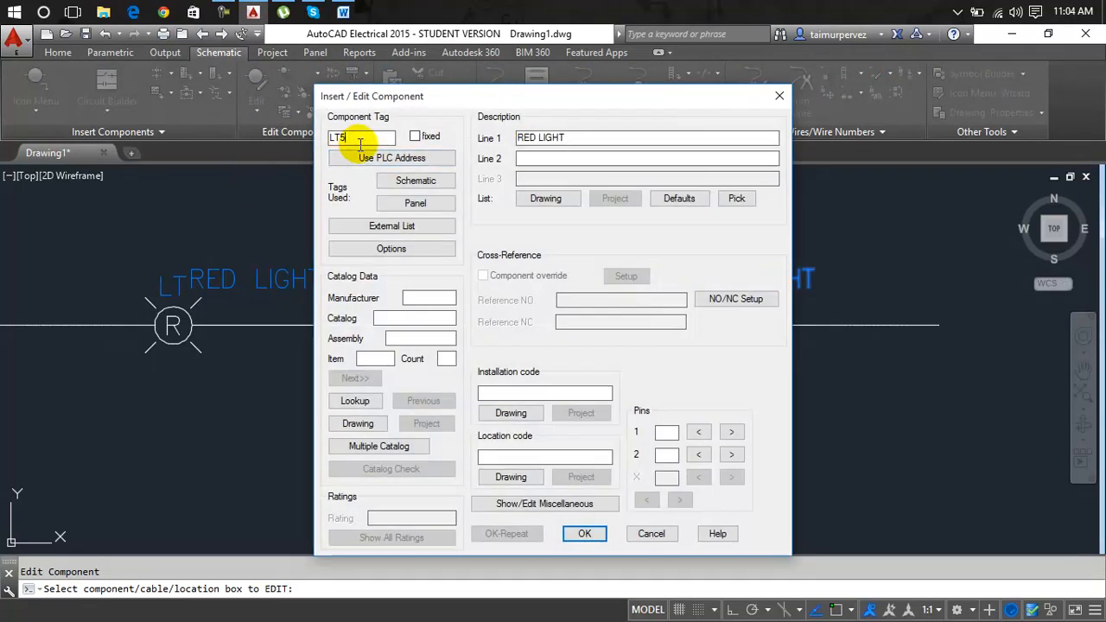
key("BackSpace")
left_click(584, 534)
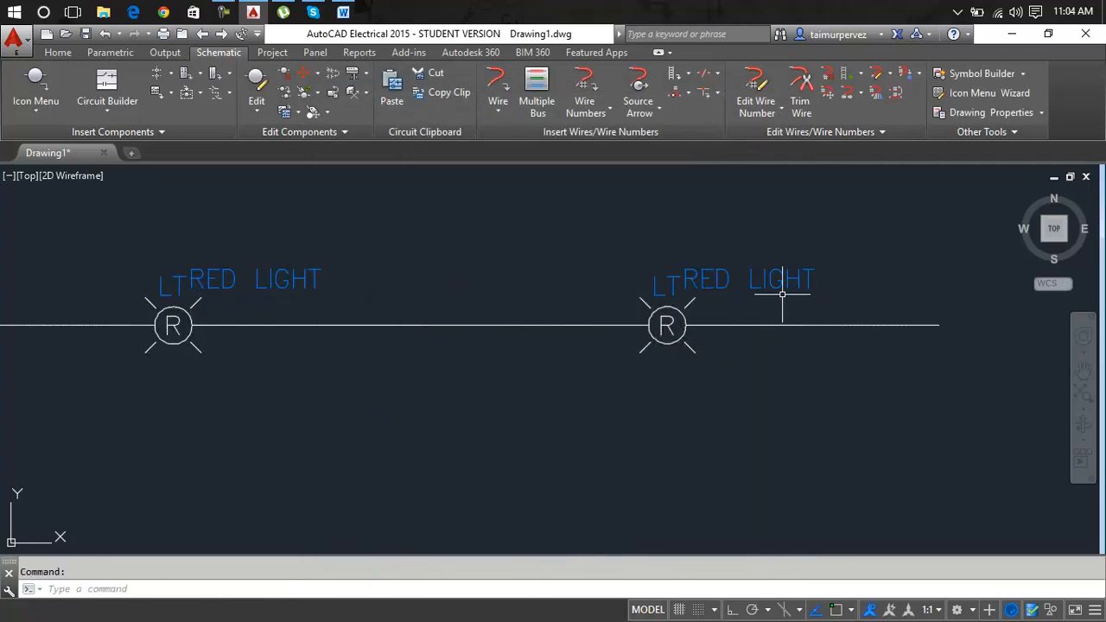
scroll(257, 294, "down", 2)
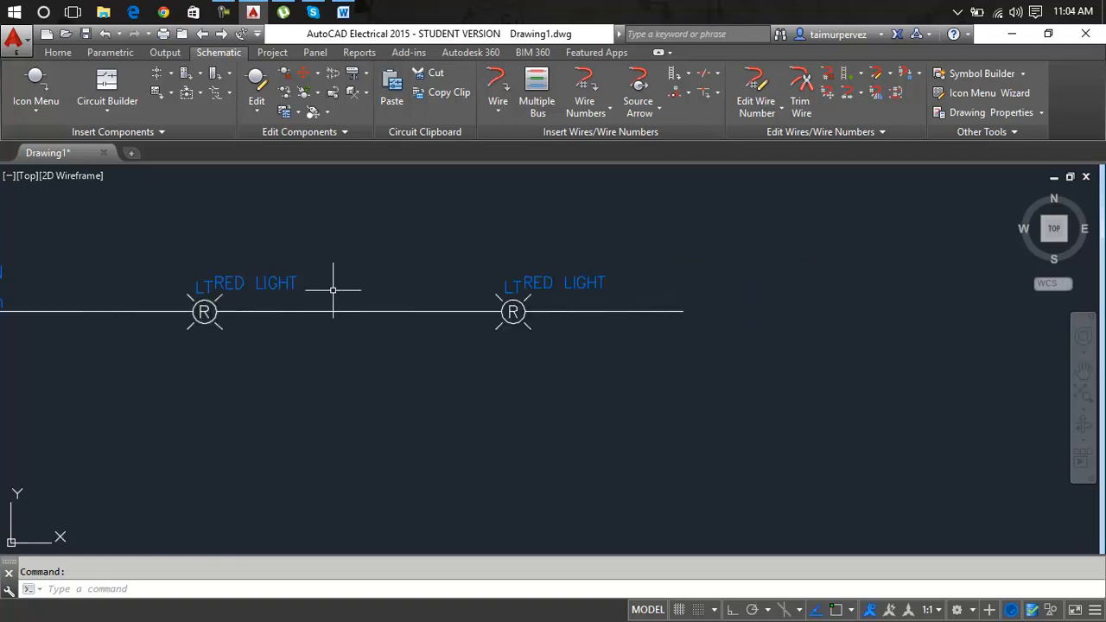
left_click(528, 289)
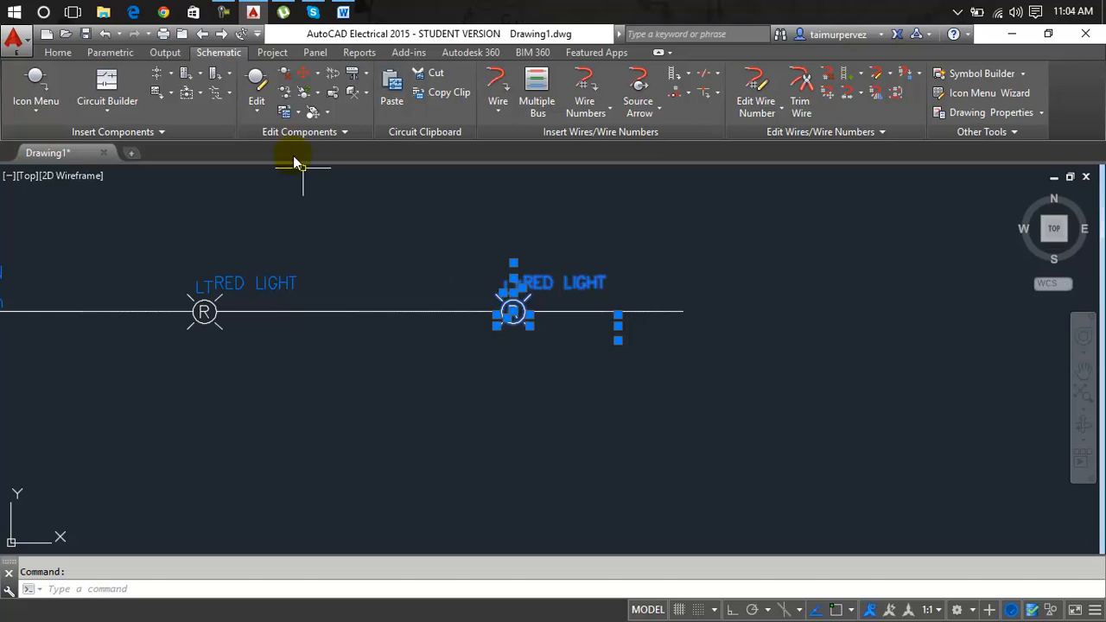
left_click(257, 80)
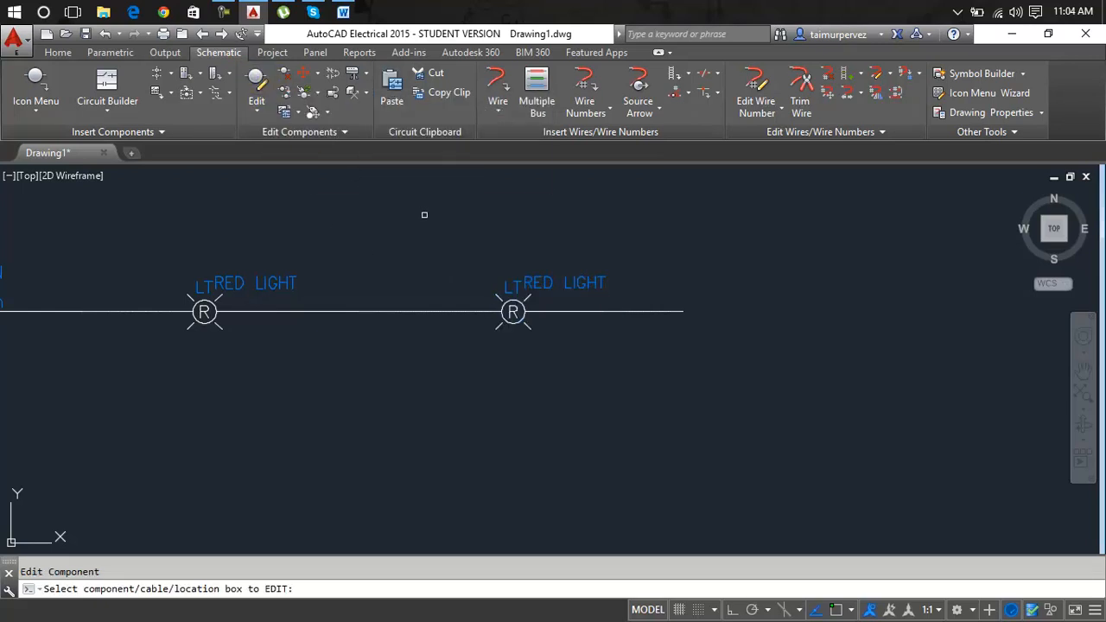
key("Escape")
Edit the description attribute of the copied red light to read RED LIGHT1.
right_click(549, 276)
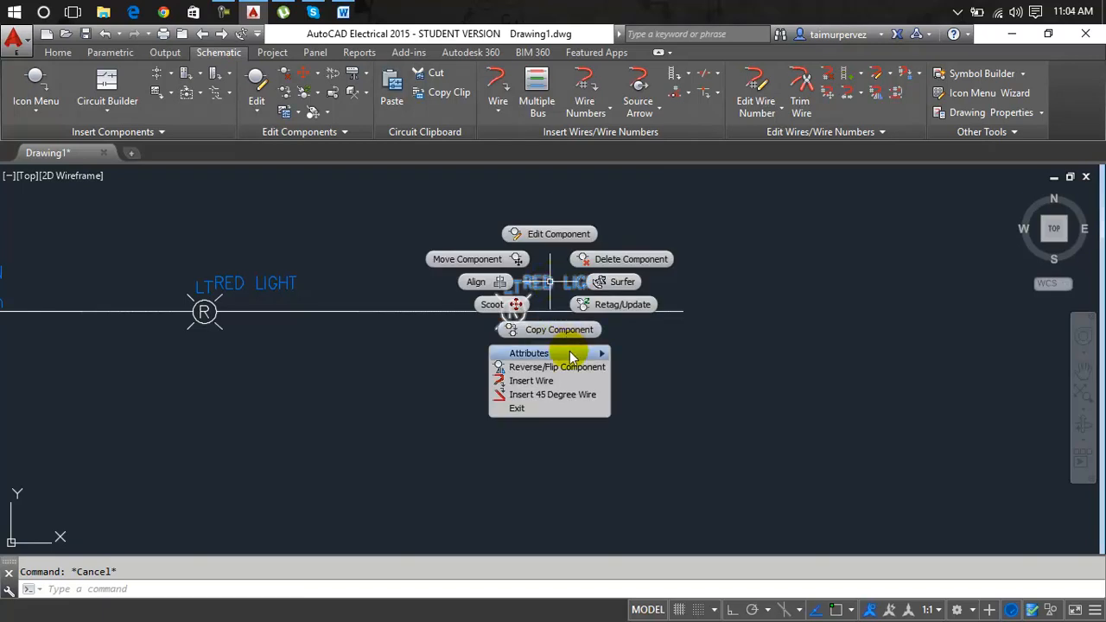
mouse_move(553, 354)
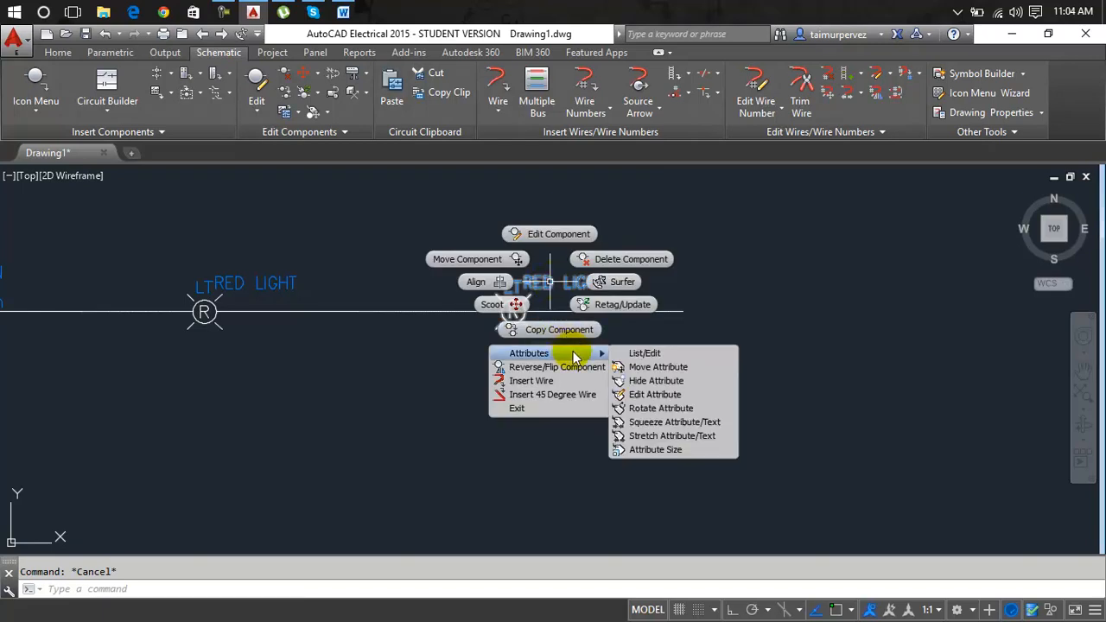
left_click(686, 395)
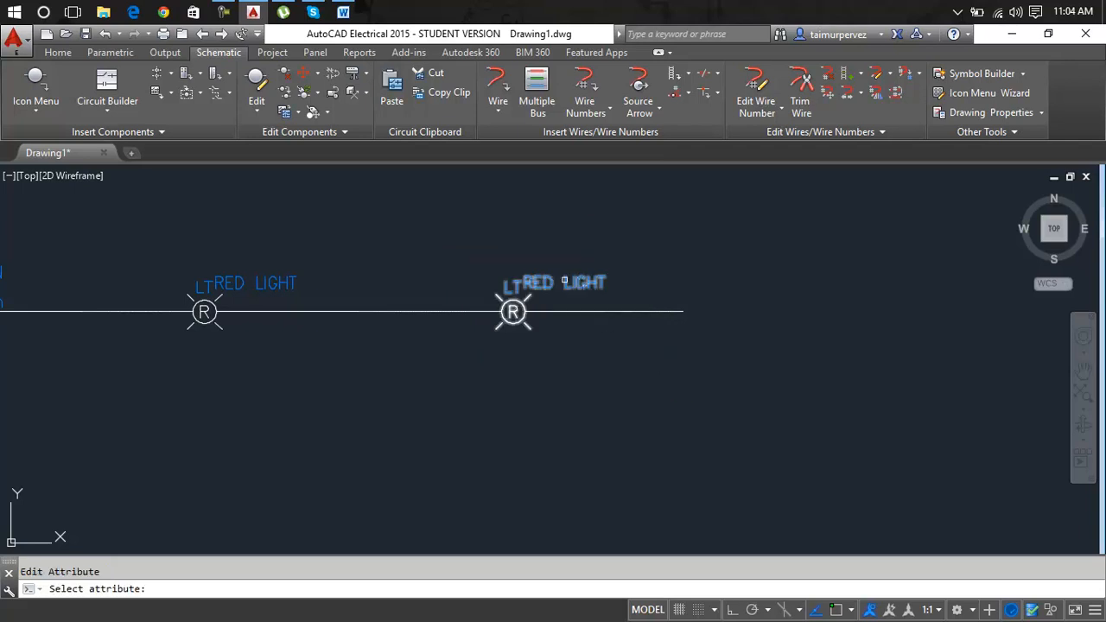
left_click(568, 283)
left_click(462, 308)
left_click(459, 307)
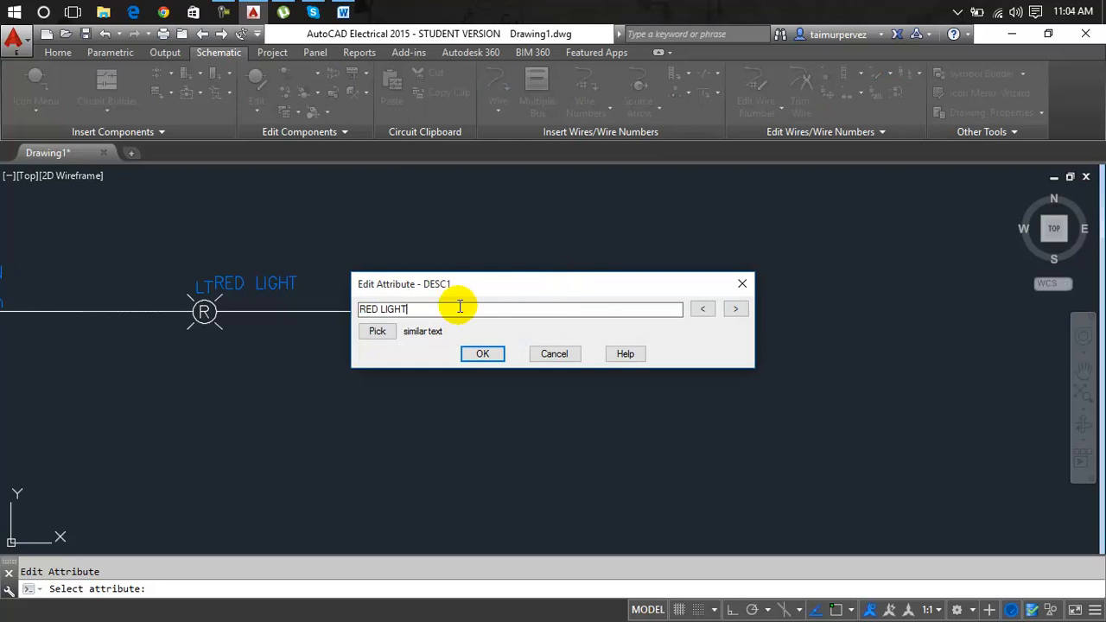
type("1")
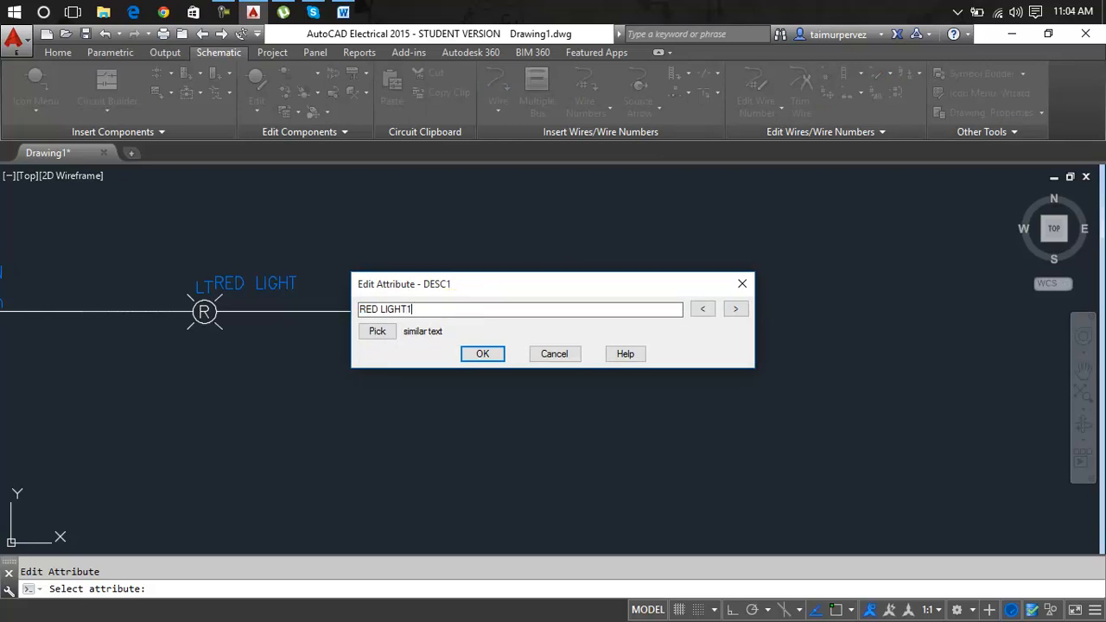
left_click(482, 353)
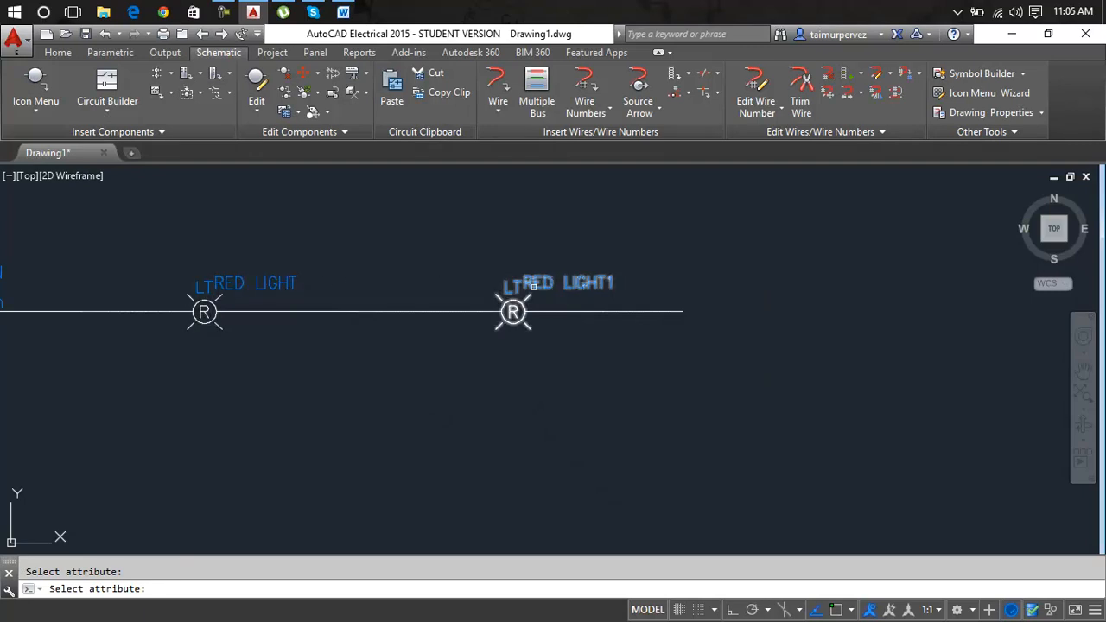
key("Escape")
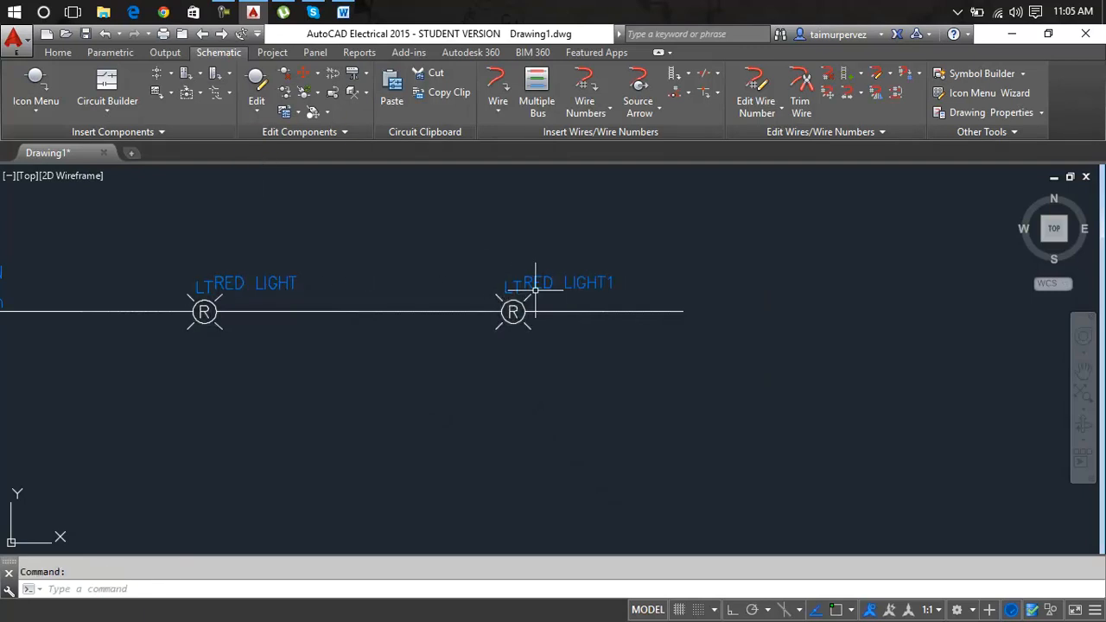
Edit the copied red light, set its component tag to LT1, and update the related components to match.
left_click(522, 298)
right_click(522, 301)
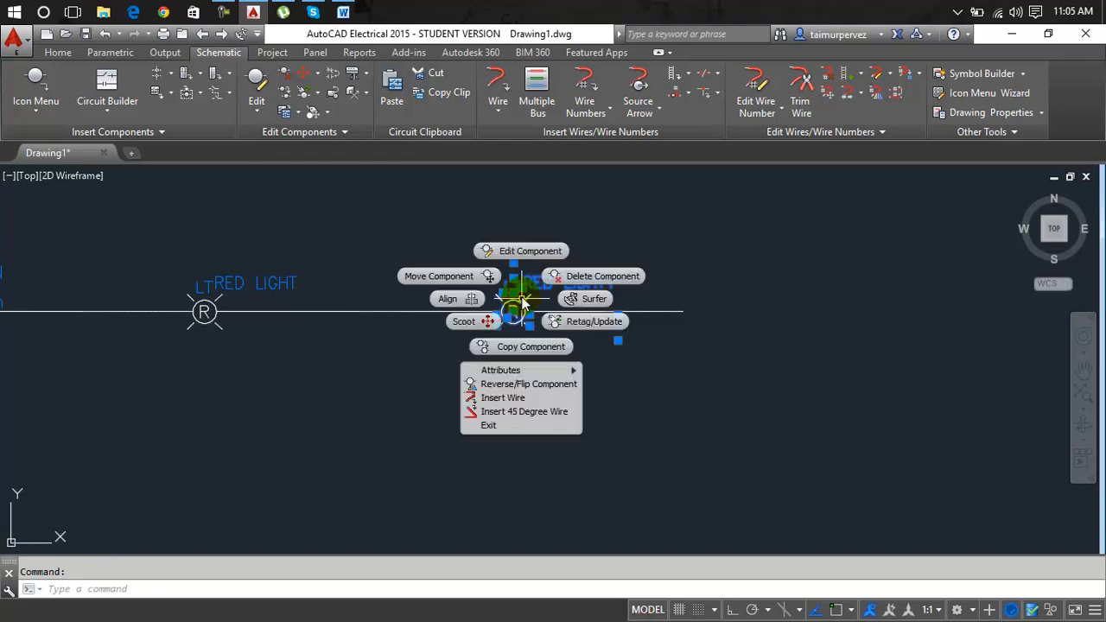
left_click(524, 251)
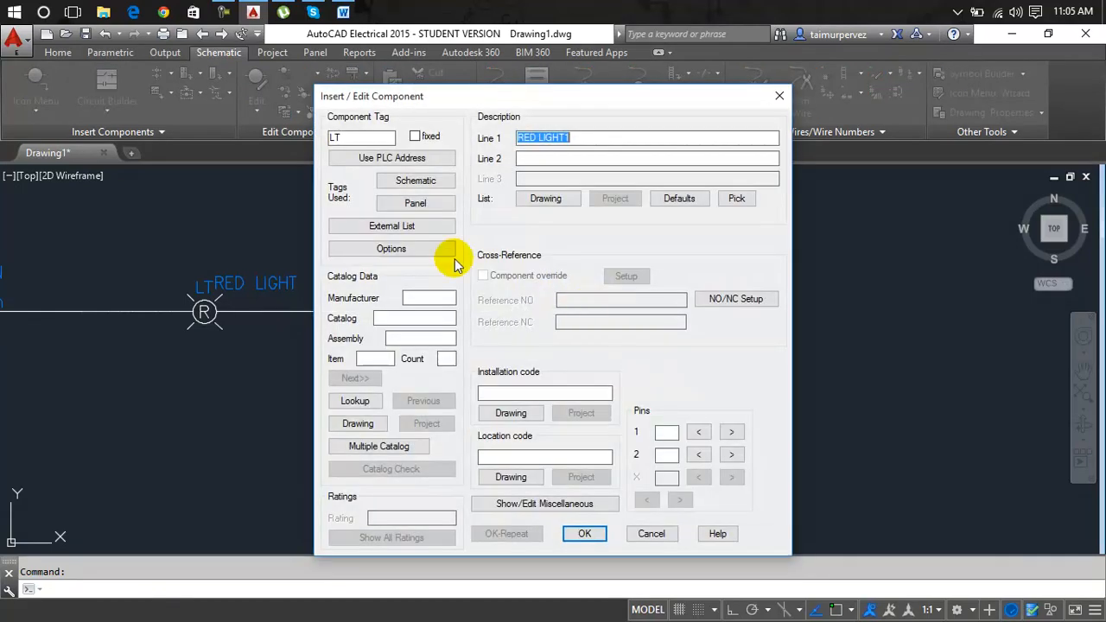
left_click(362, 136)
type("1")
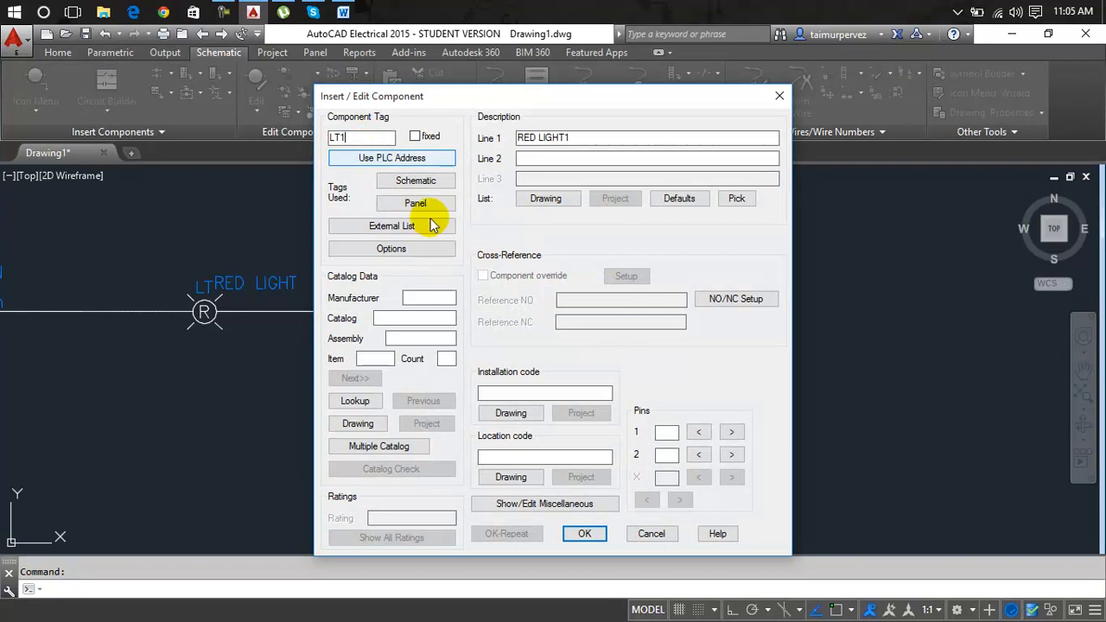
left_click(585, 534)
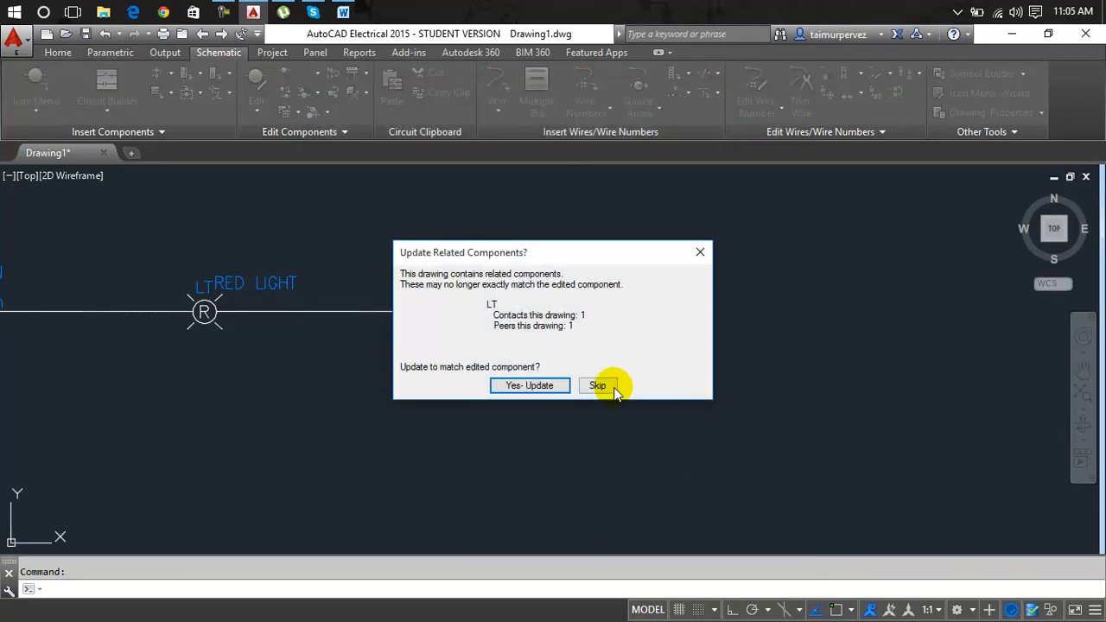
left_click(531, 386)
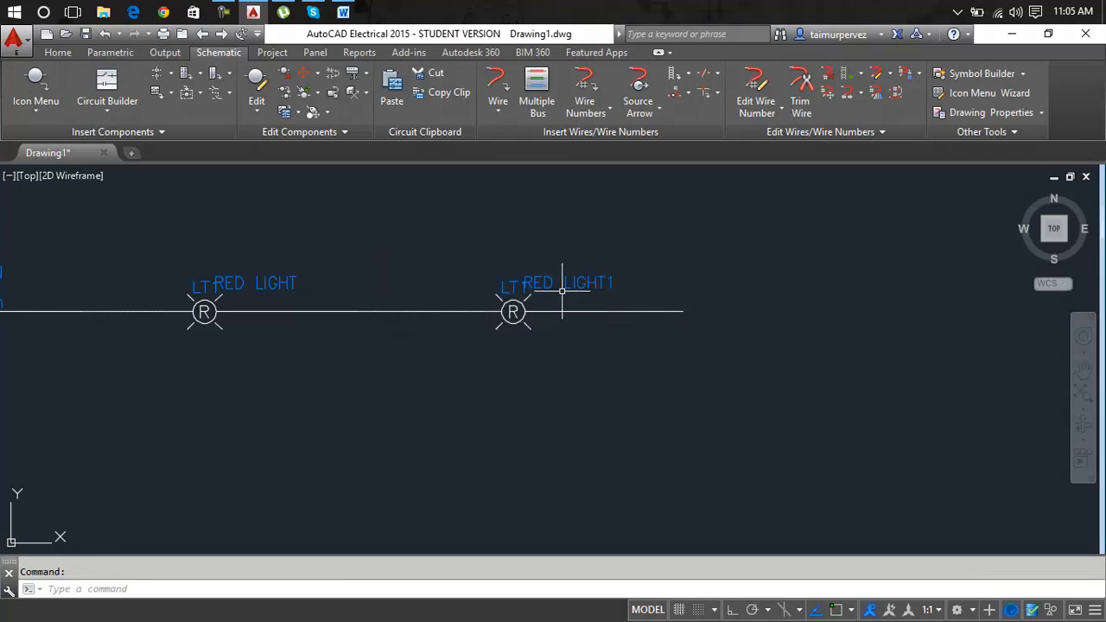
scroll(561, 292, "up", 3)
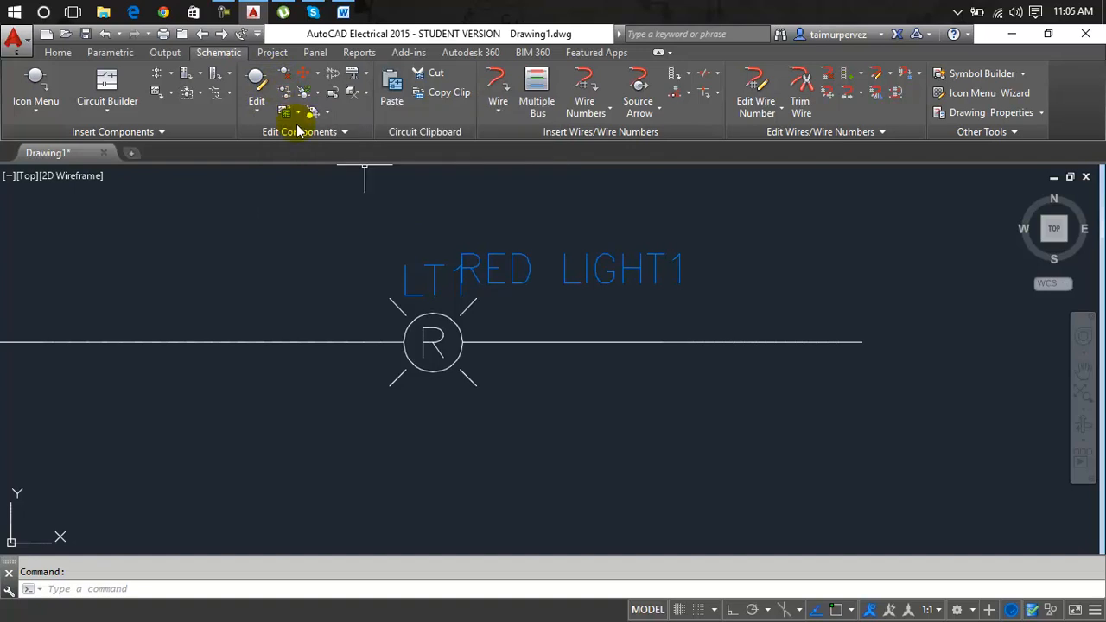
scroll(740, 297, "down", 3)
left_click(892, 231)
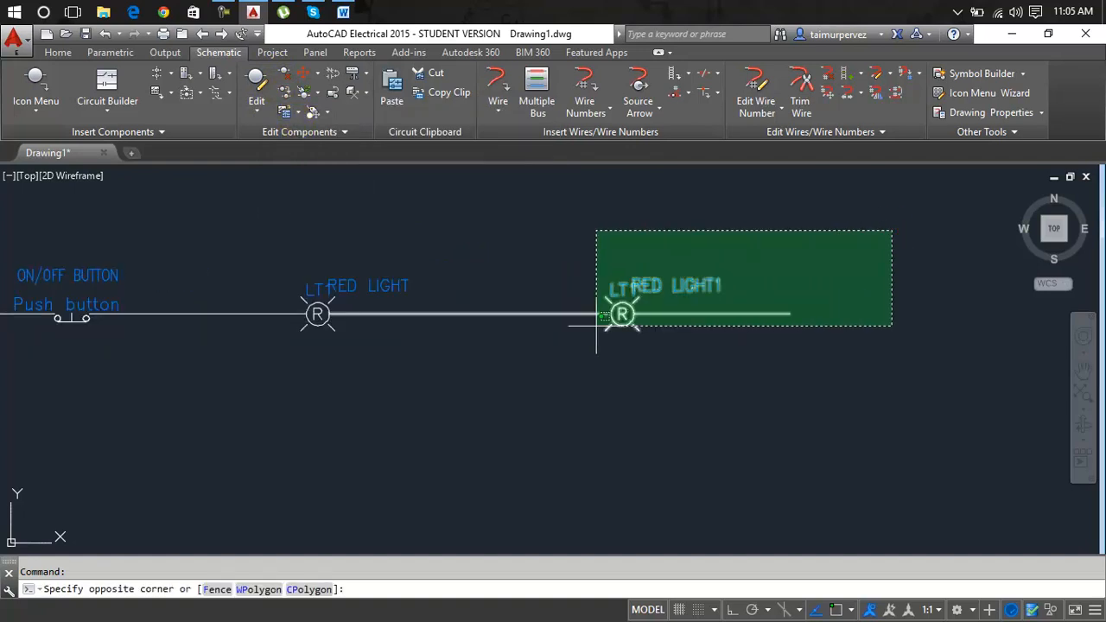
key("Escape")
scroll(817, 235, "down", 2)
middle_click_drag(817, 234, 824, 249)
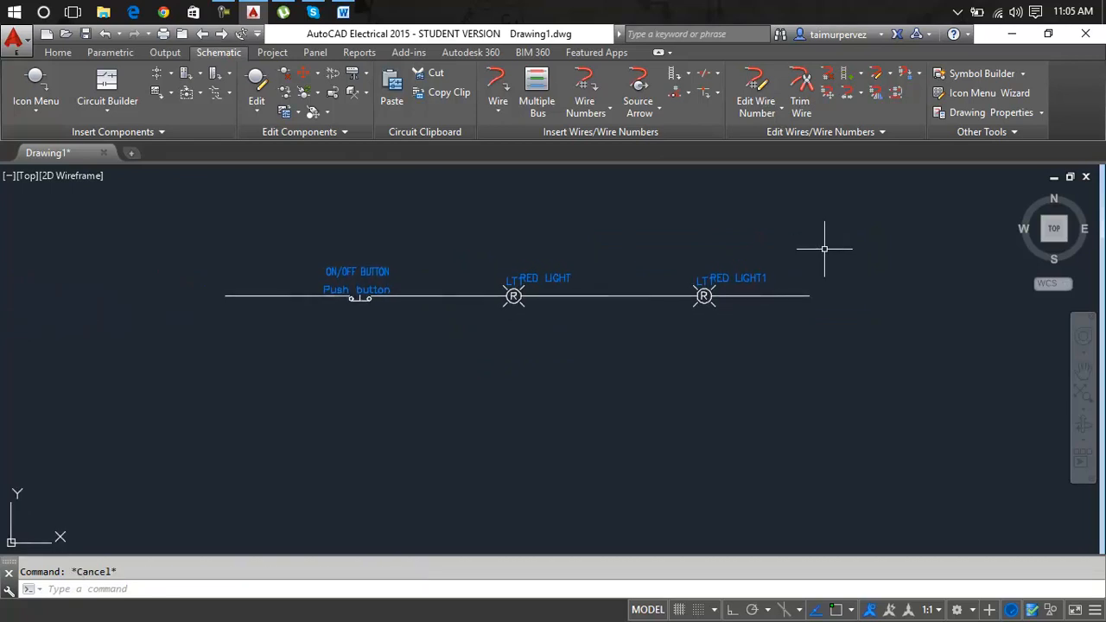